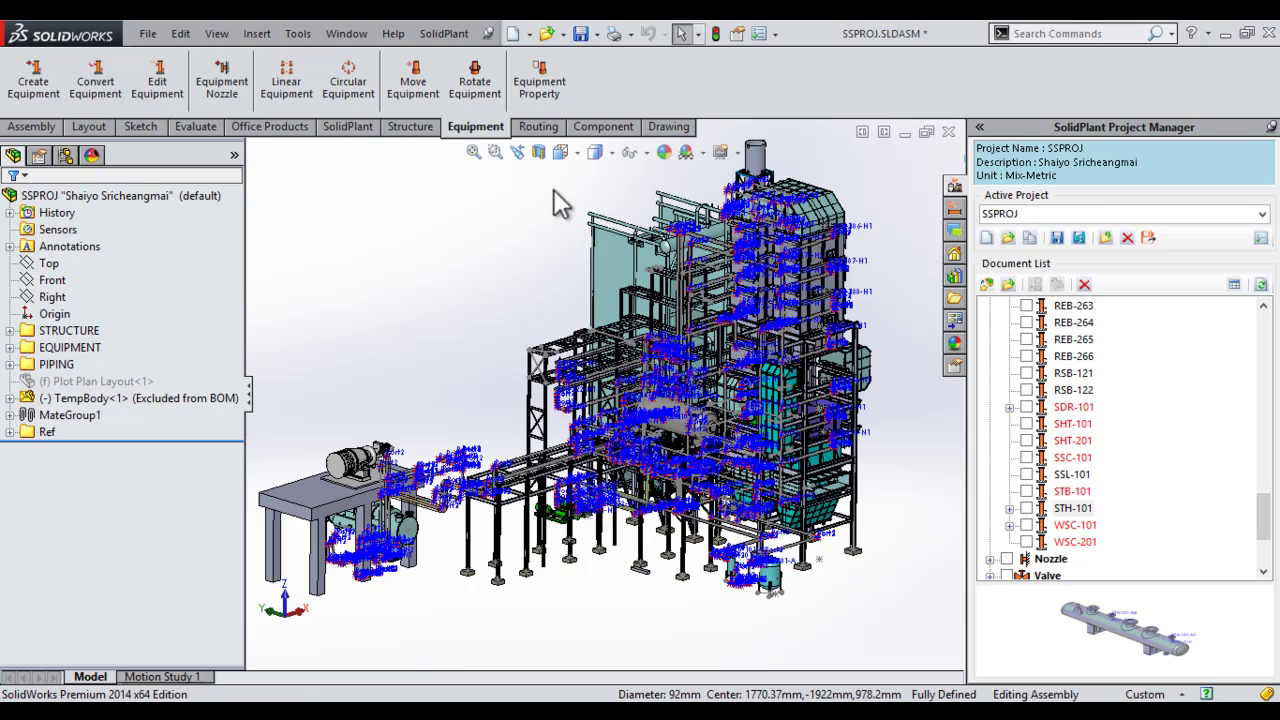
Step: In the top view, box-select the horizontal deaerator tank with its surrounding structure and piping, and isolate the selection
left_click(573, 156)
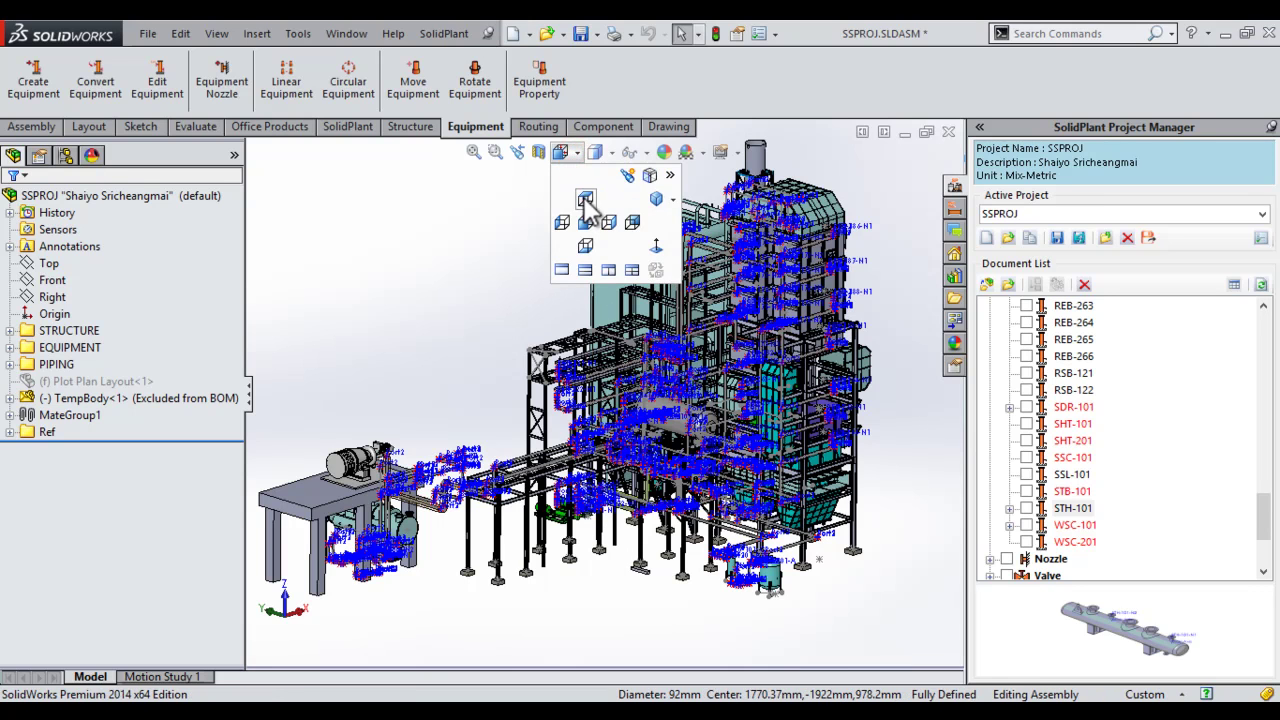
key("ctrl+5")
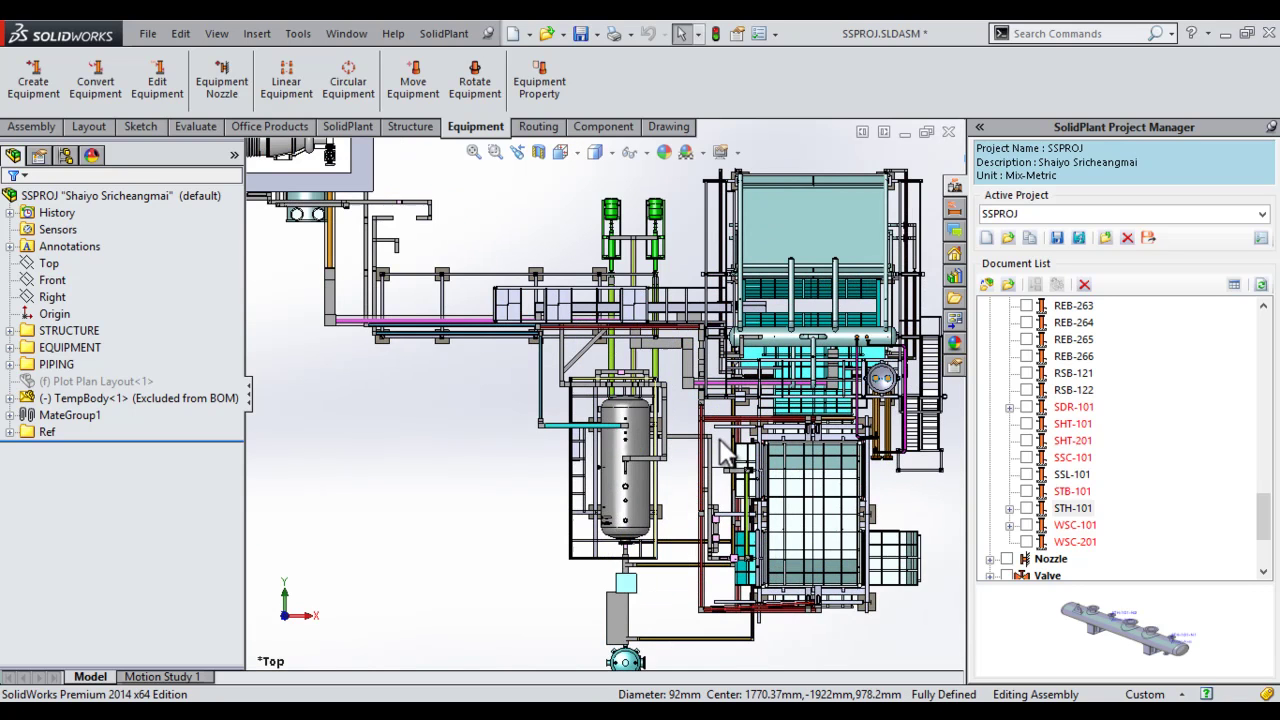
scroll(718, 450, "down", 2)
scroll(700, 455, "down", 2)
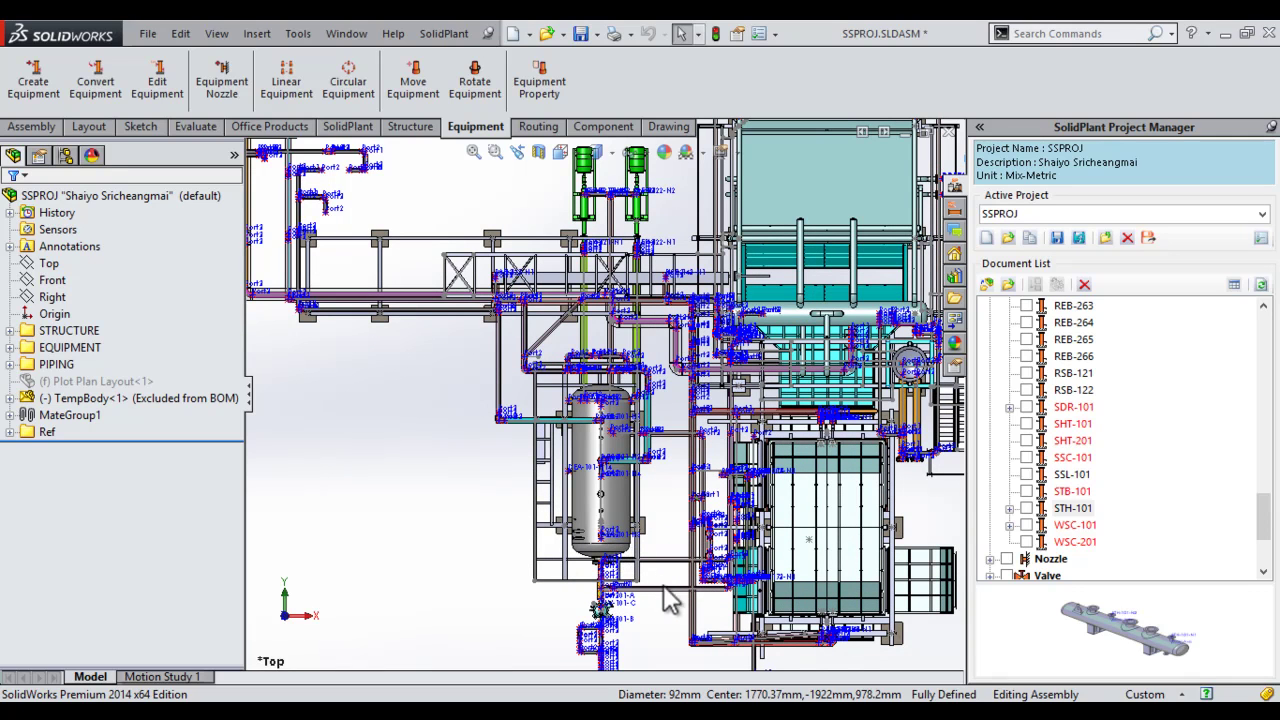
left_click_drag(656, 598, 513, 363)
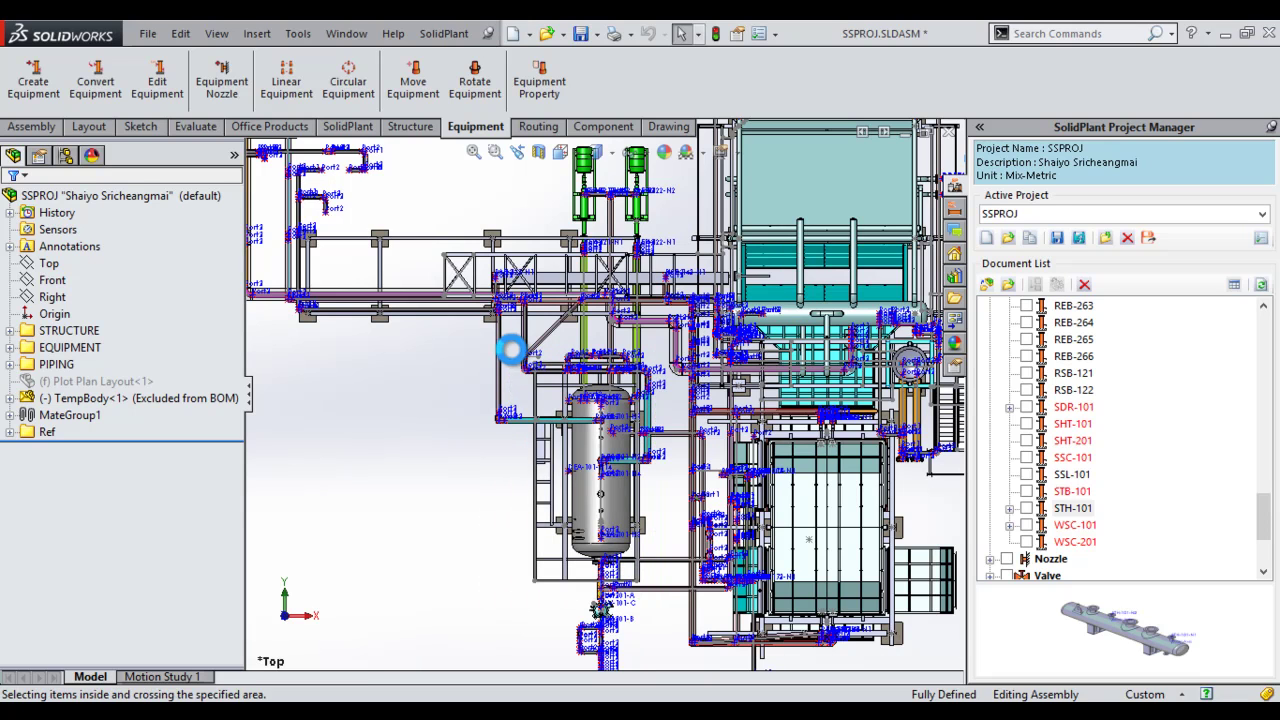
right_click(436, 386)
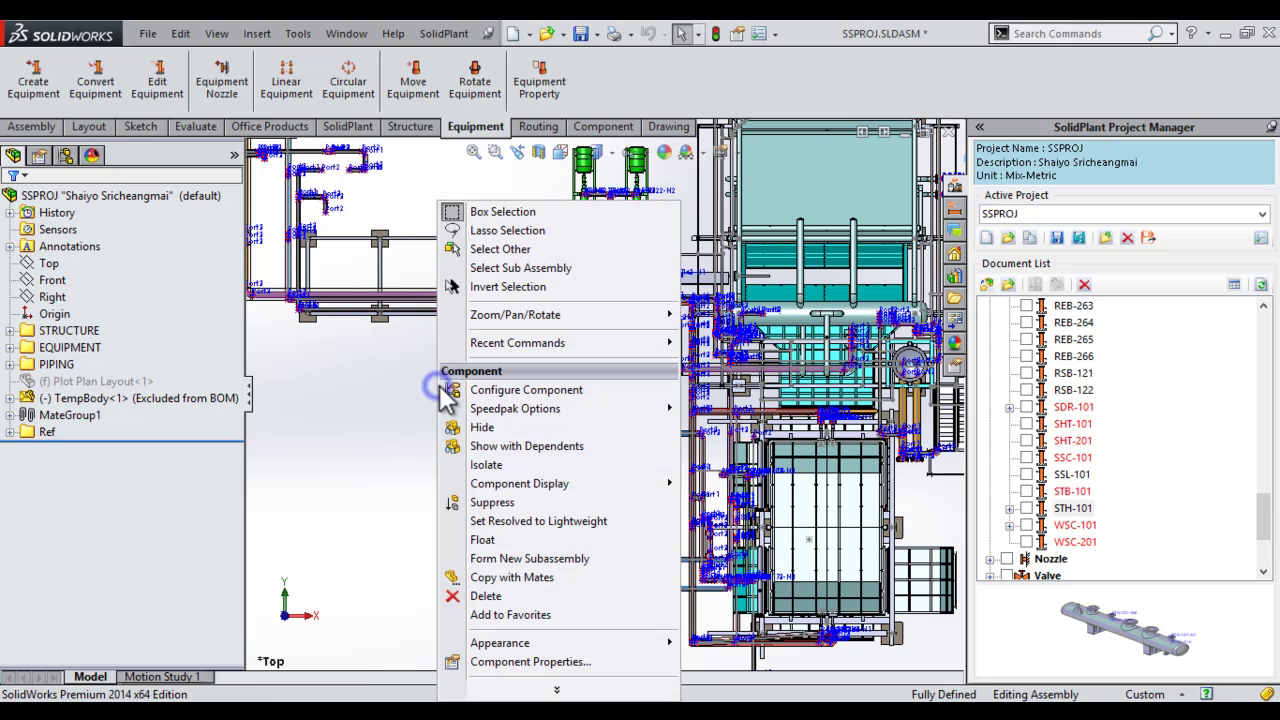
left_click(482, 467)
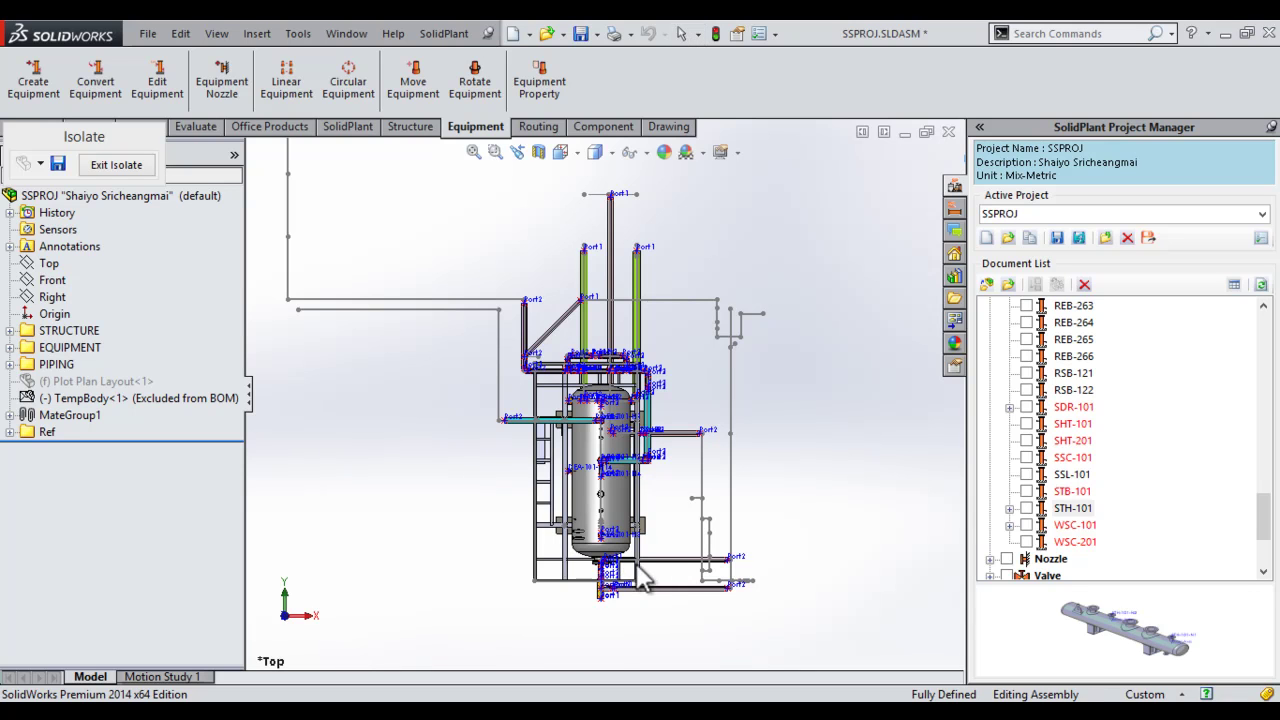
Step: Orient the isolated deaerator area in 3D, save it as display state "Area1 : Dea", and exit Isolate
middle_click_drag(643, 578, 678, 393)
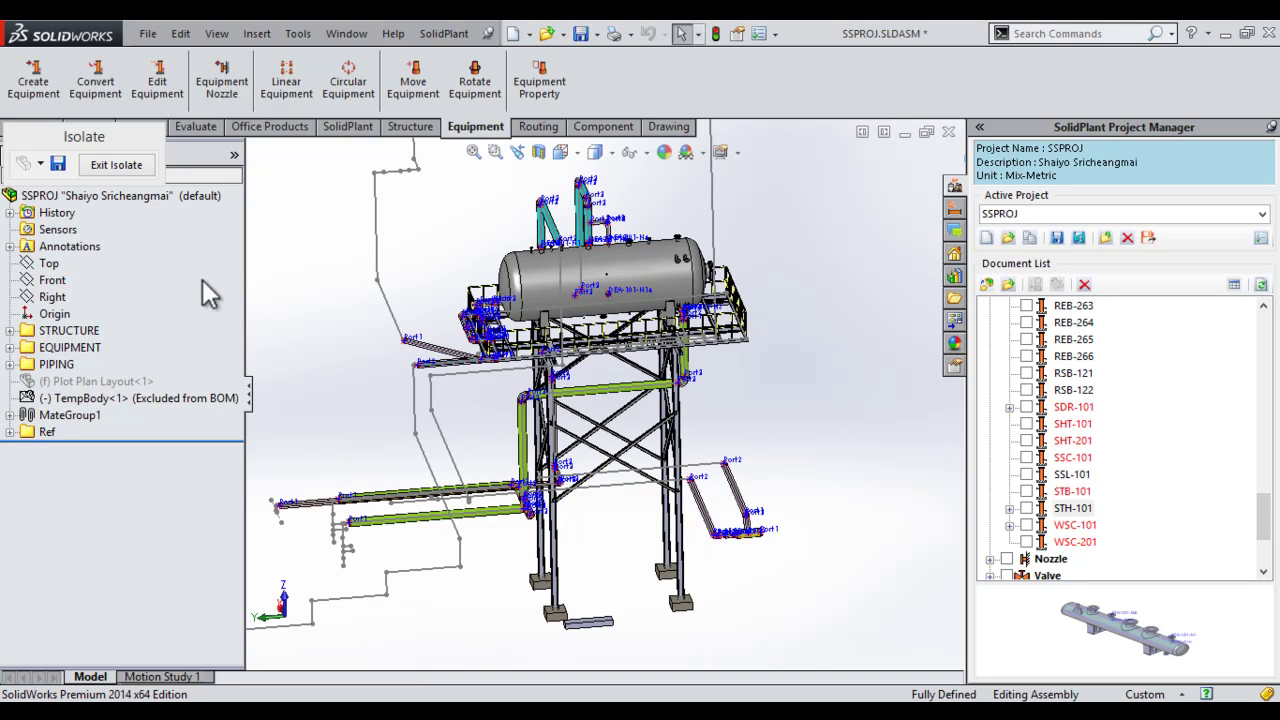
left_click(60, 165)
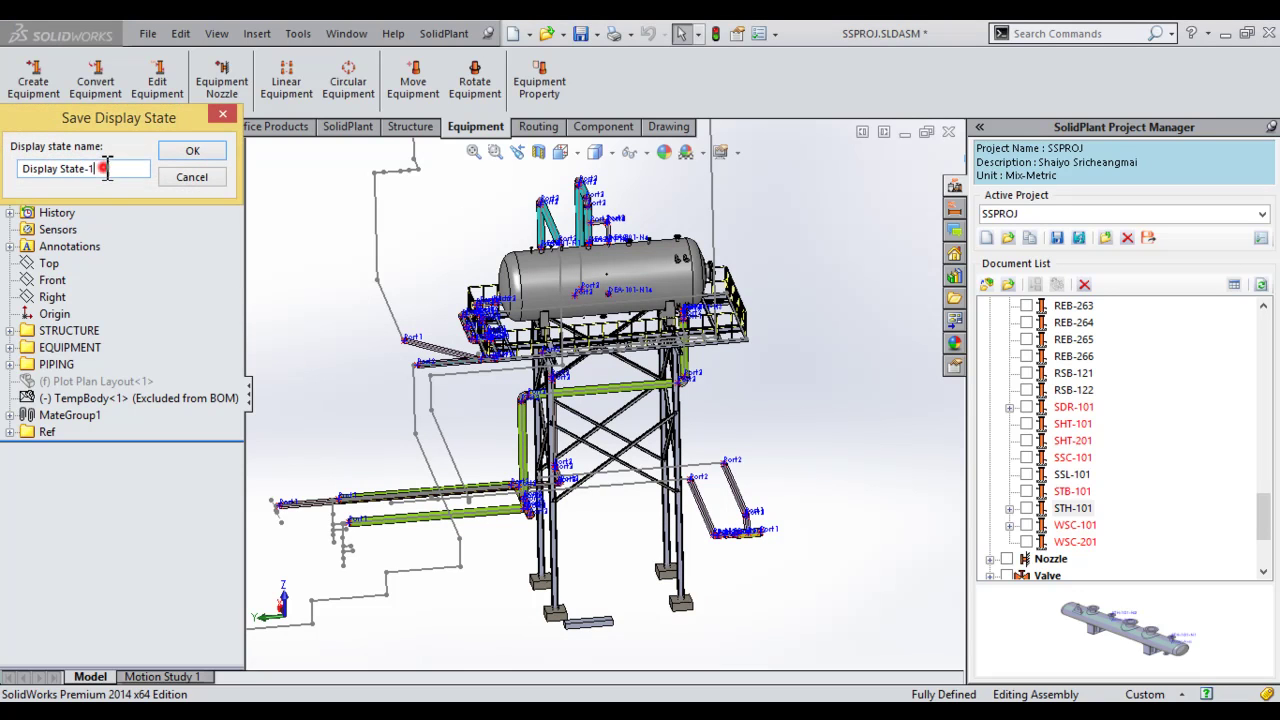
double_click(108, 168)
type("Area1 : Dea")
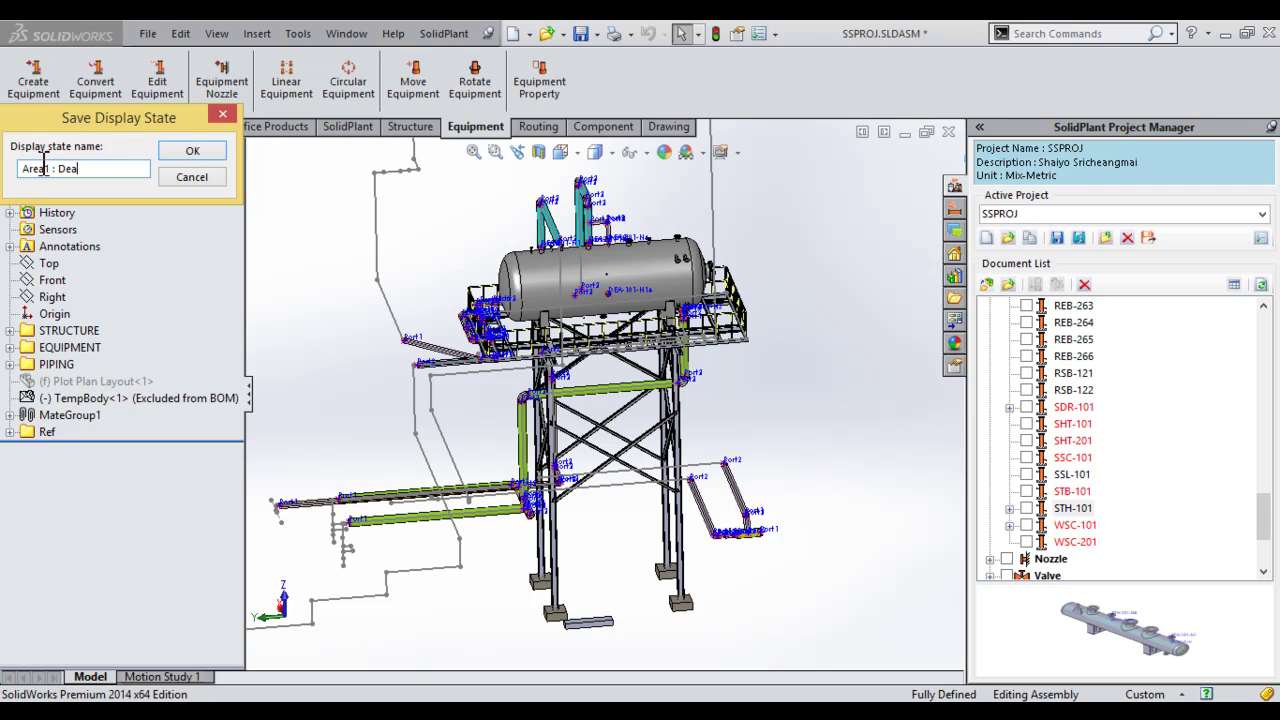
left_click(192, 150)
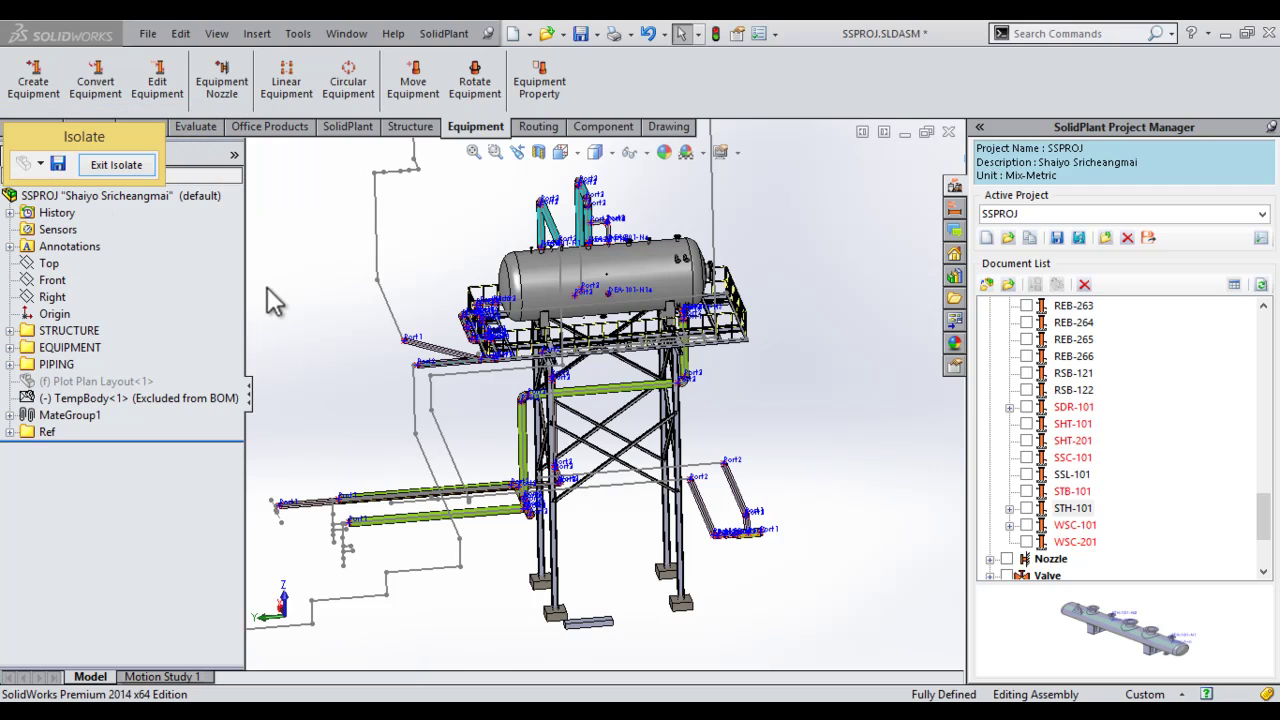
left_click(104, 167)
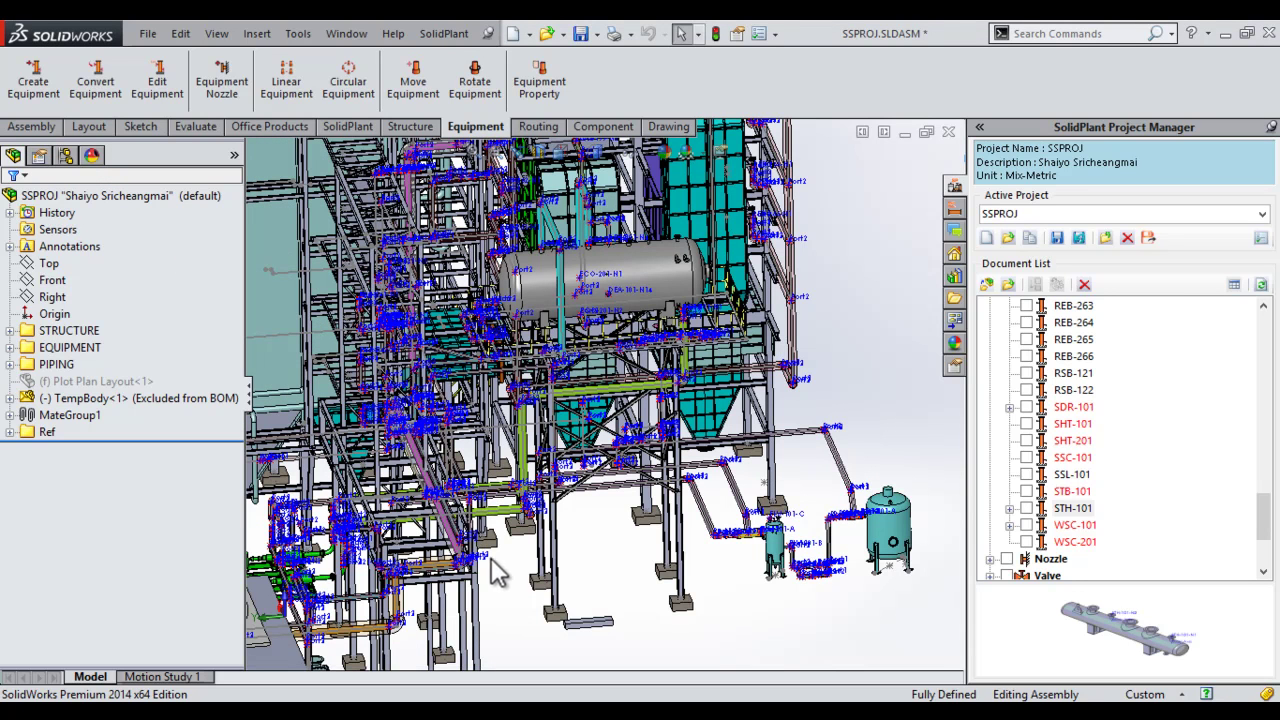
Step: Save the current view orientation as a named view called A1
key("space")
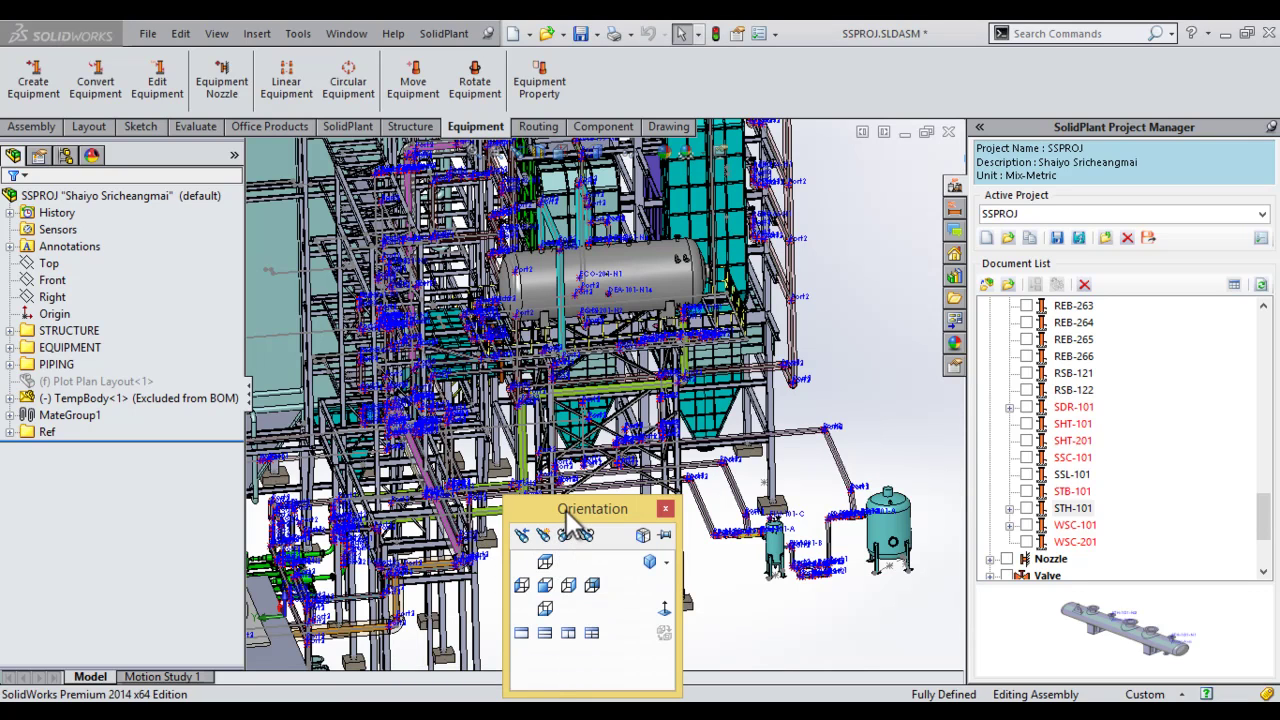
left_click(544, 535)
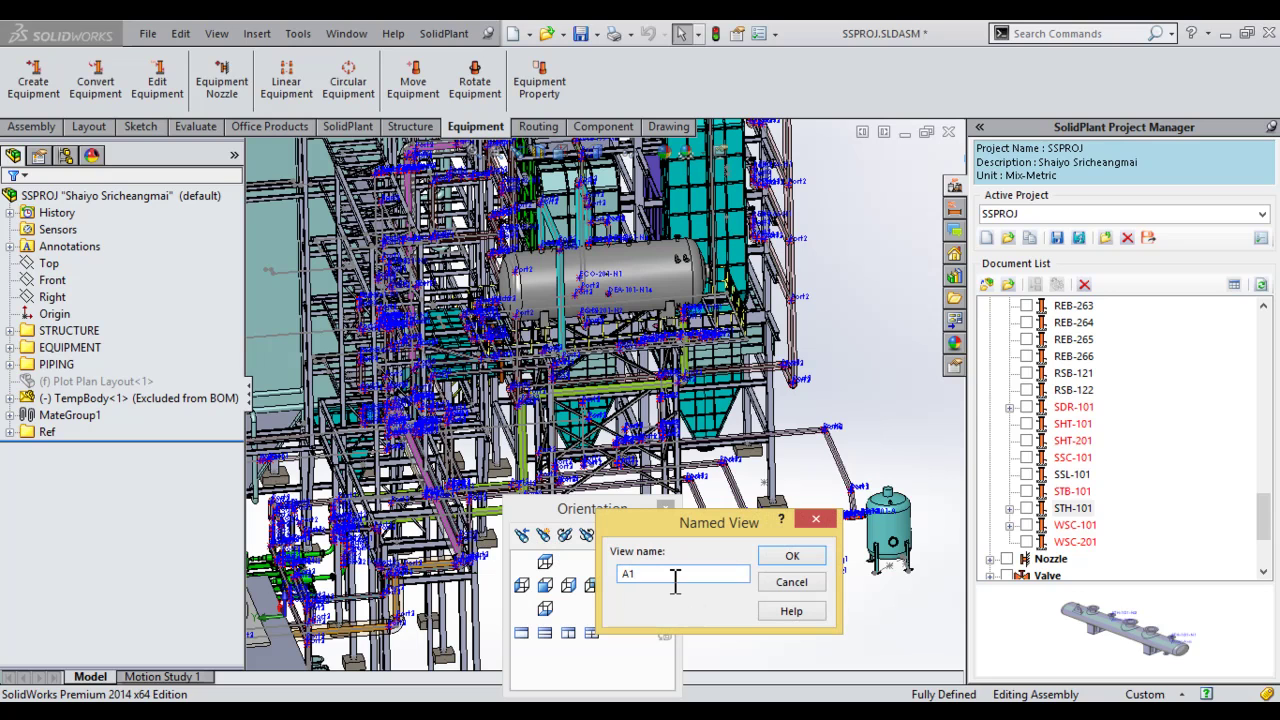
type("A1")
left_click(792, 556)
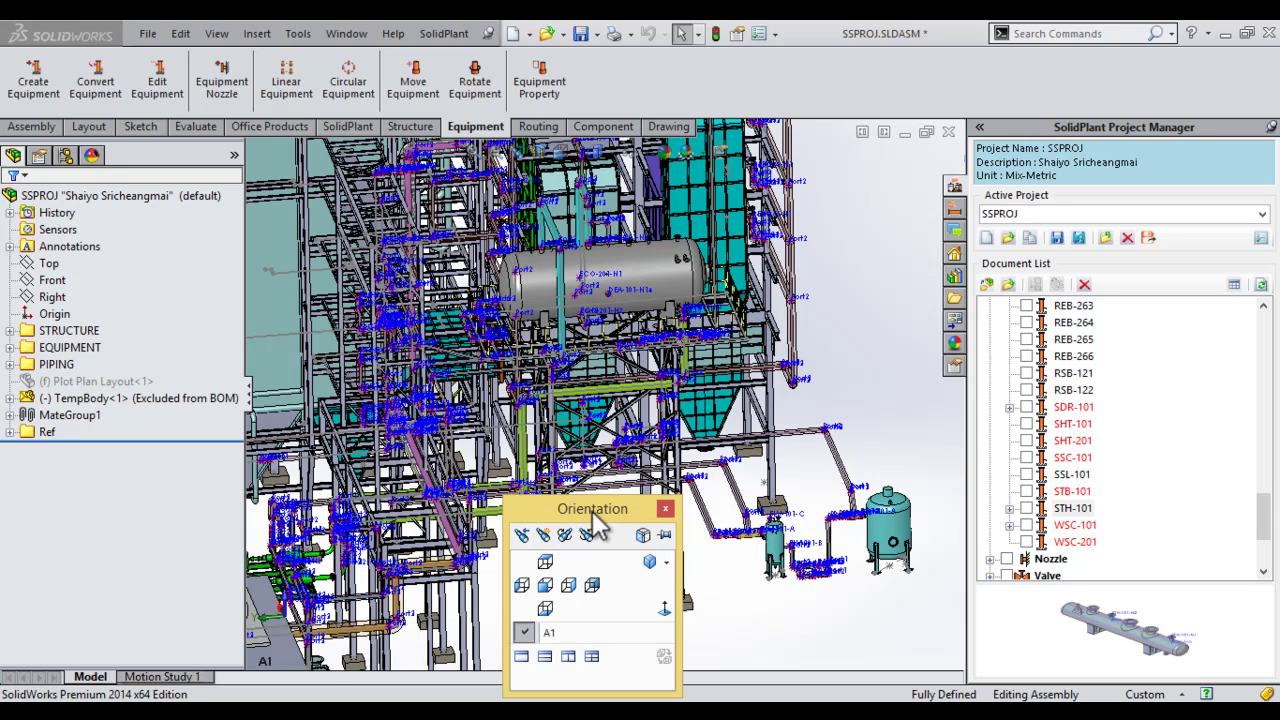
mouse_move(565, 633)
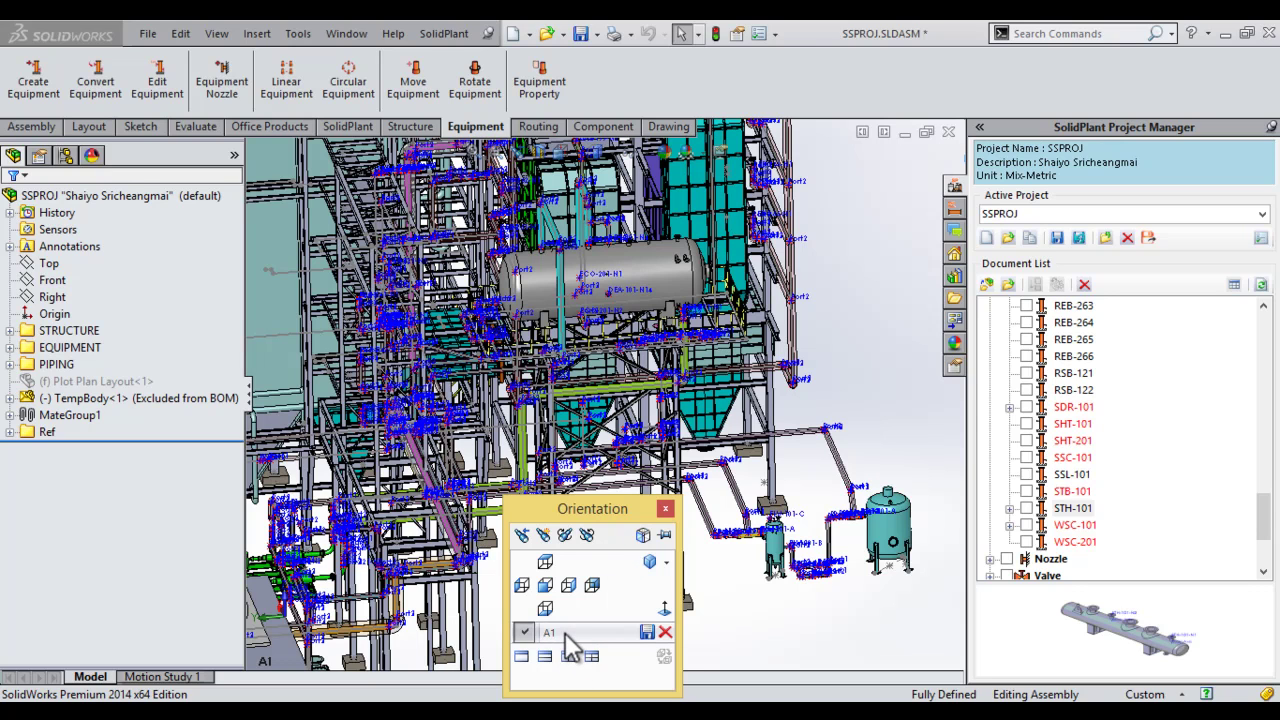
left_click(720, 590)
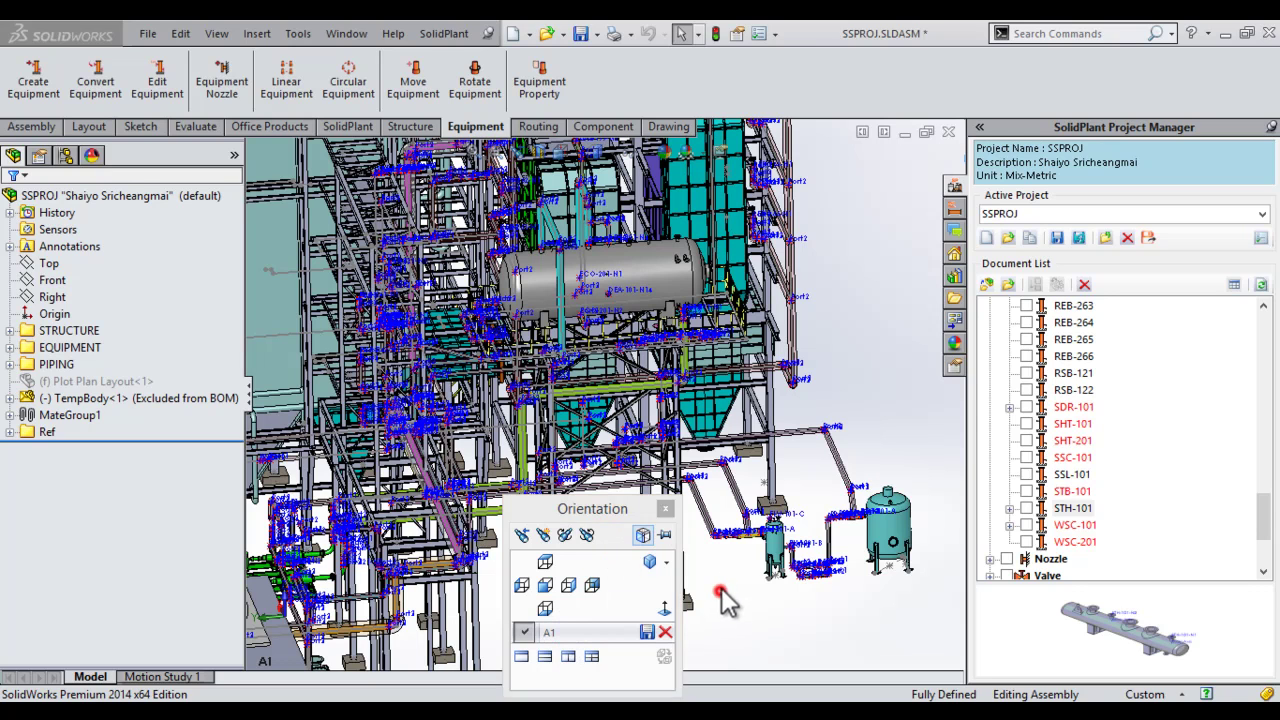
Step: Activate the "Area1 : Dea" display state and return to the assembly's feature tree
left_click(66, 157)
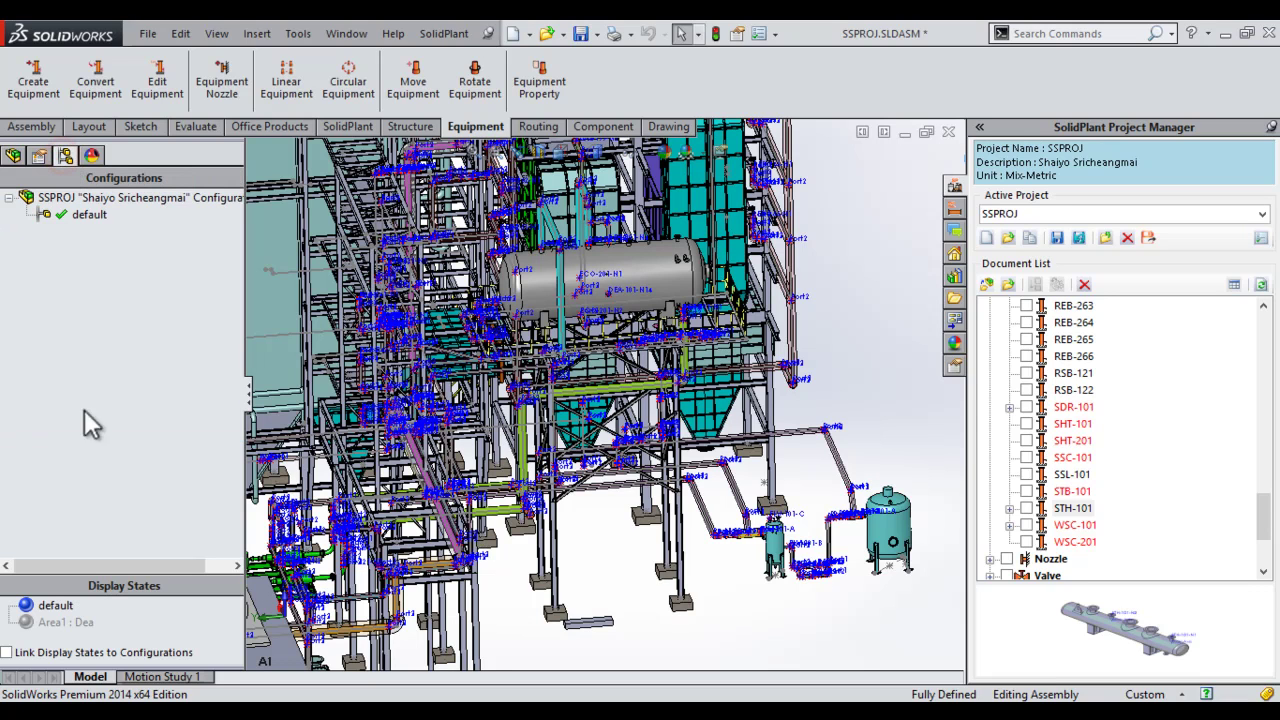
double_click(60, 623)
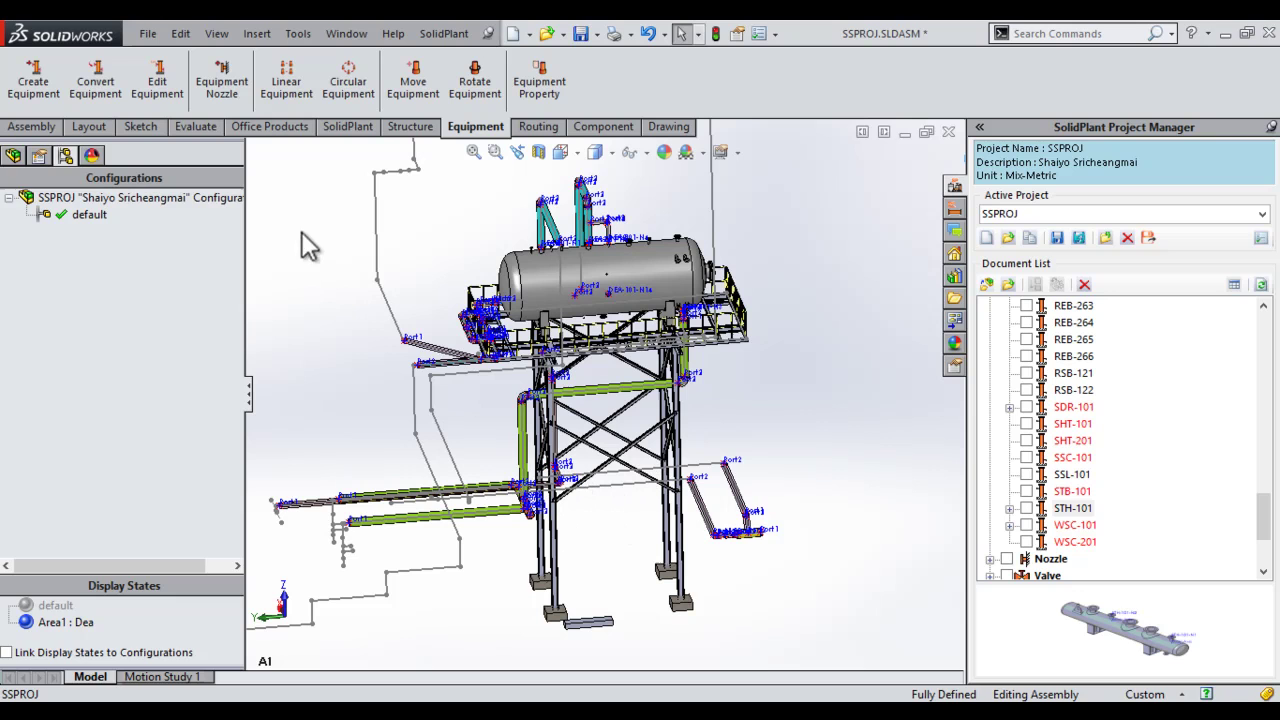
left_click(14, 156)
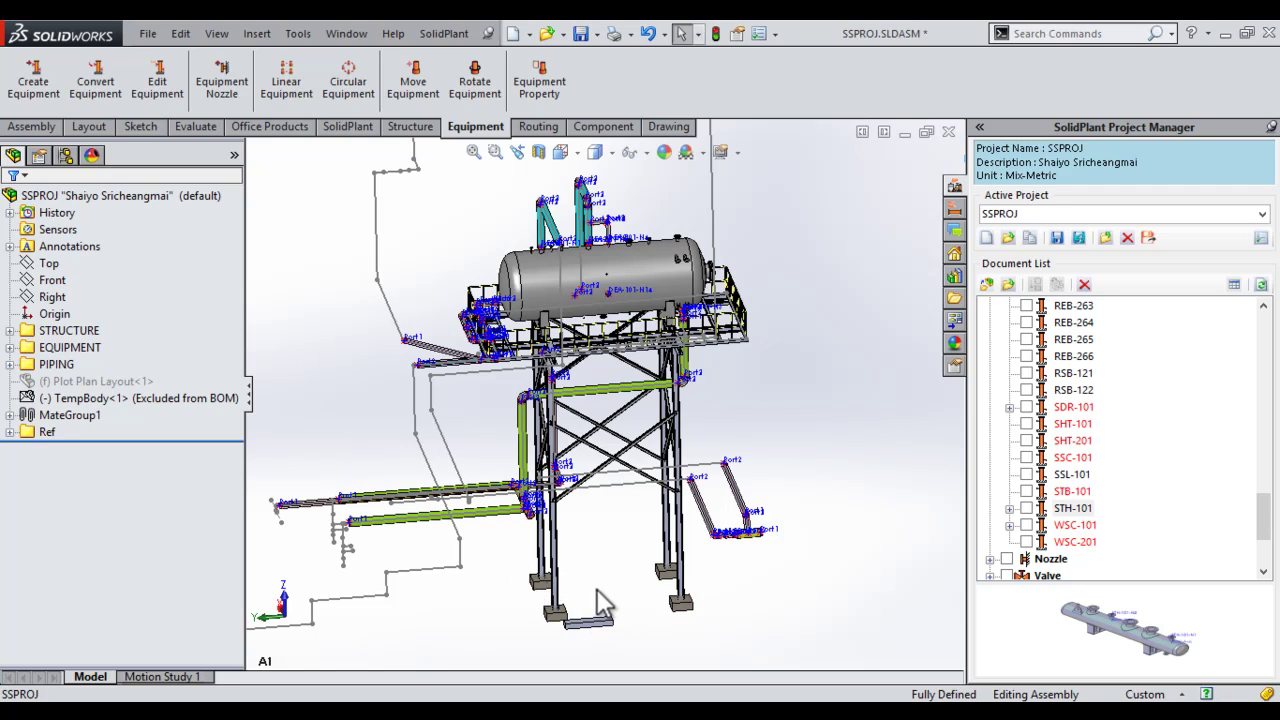
Step: Unsuppress the Plot Plan Layout component so its layout sketch can guide equipment placement
left_click(95, 383)
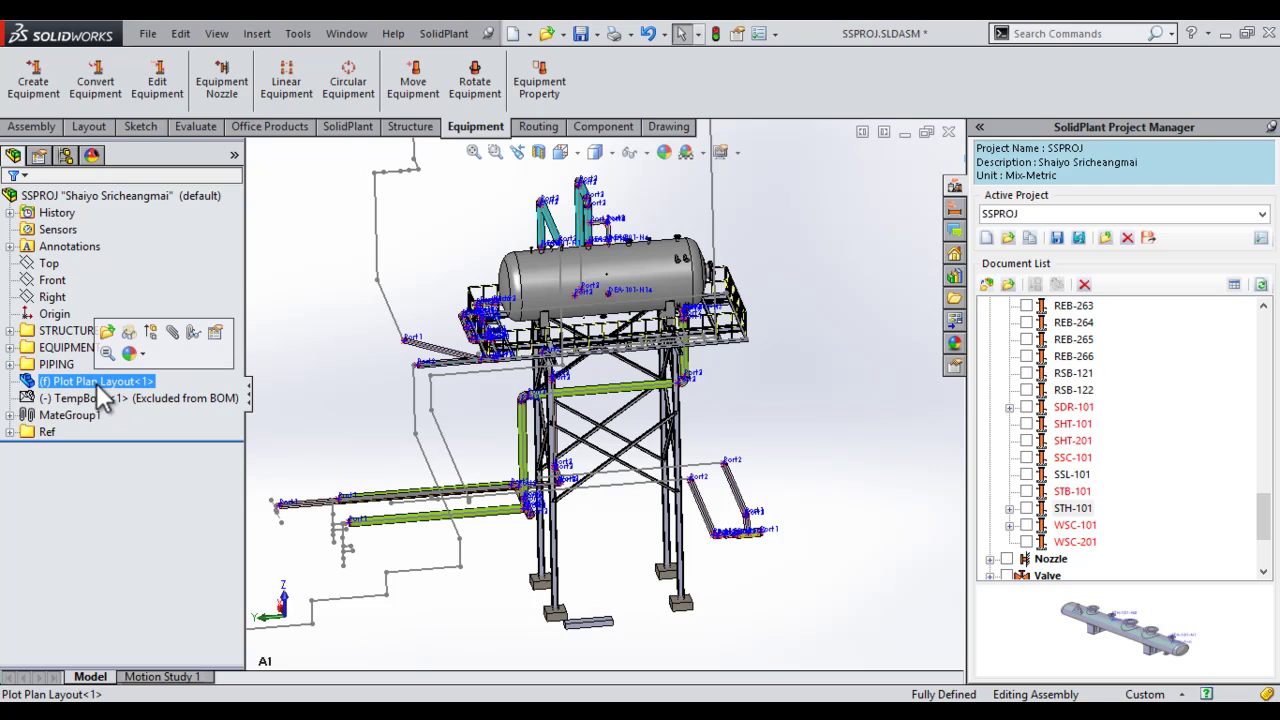
left_click(150, 332)
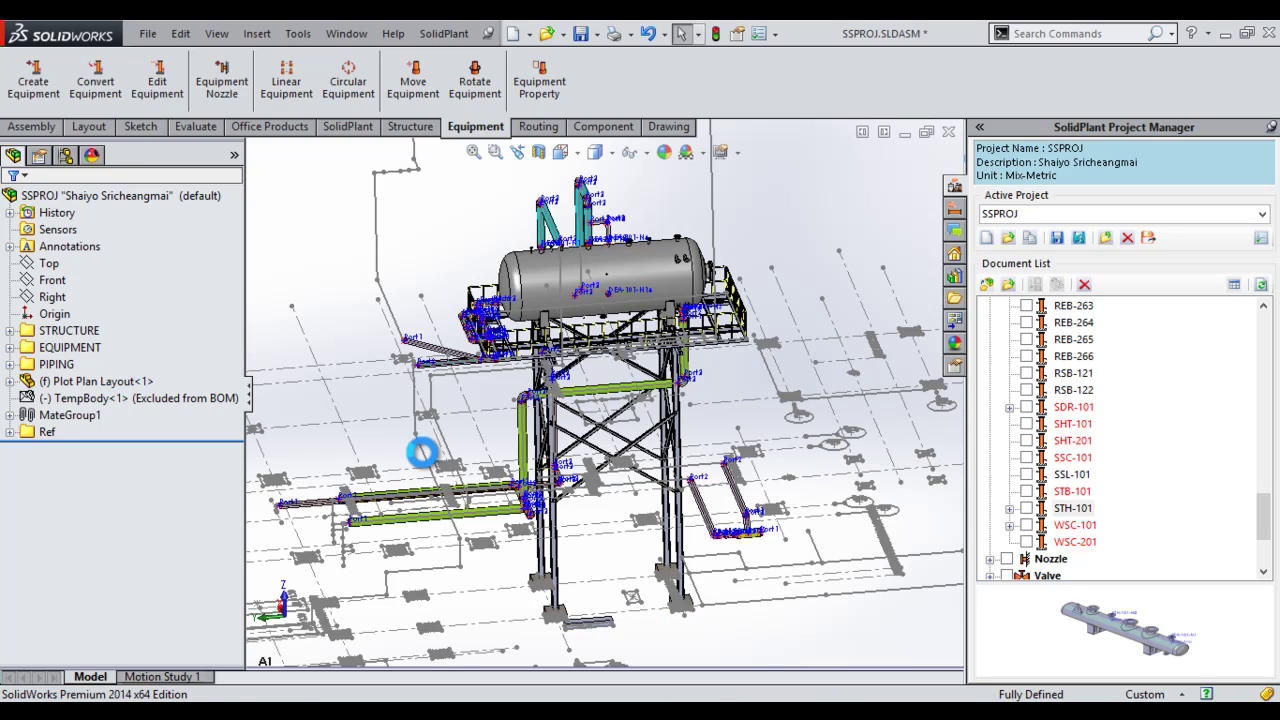
left_click(666, 634)
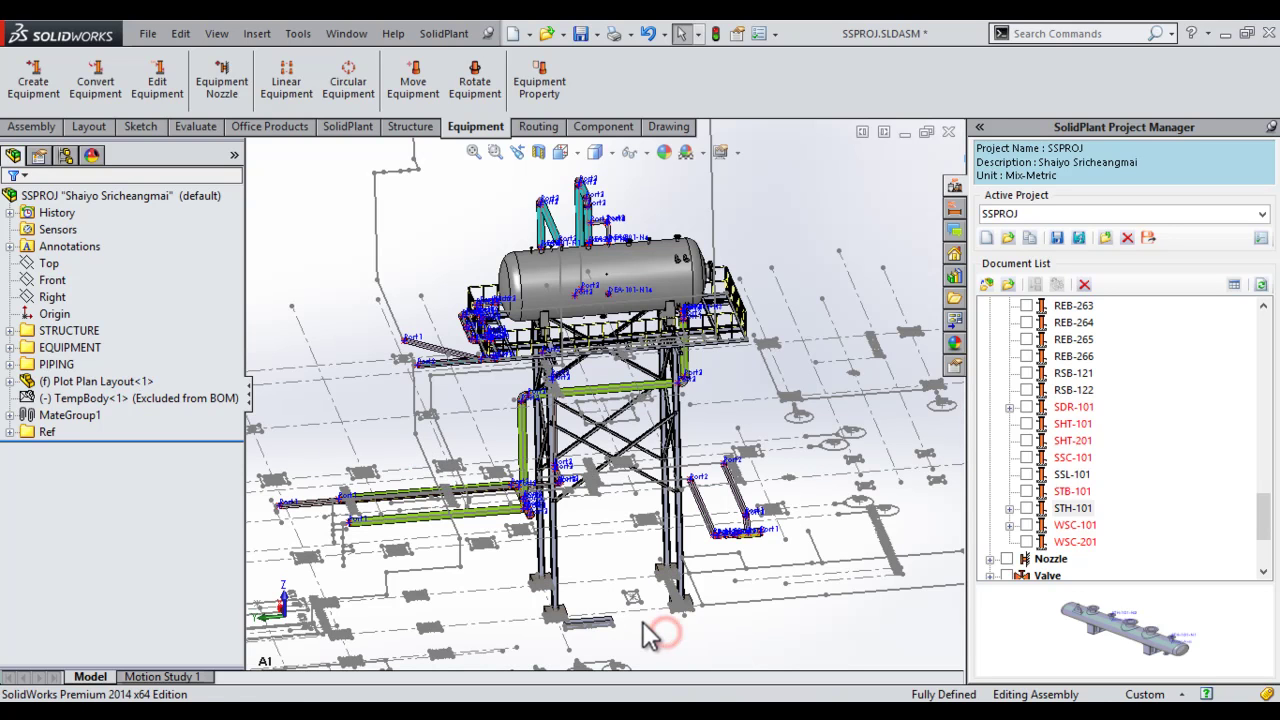
Step: Insert equipment MWP-121 from the project's document list between the deaerator's support columns, without adding any mates
scroll(621, 602, "down", 8)
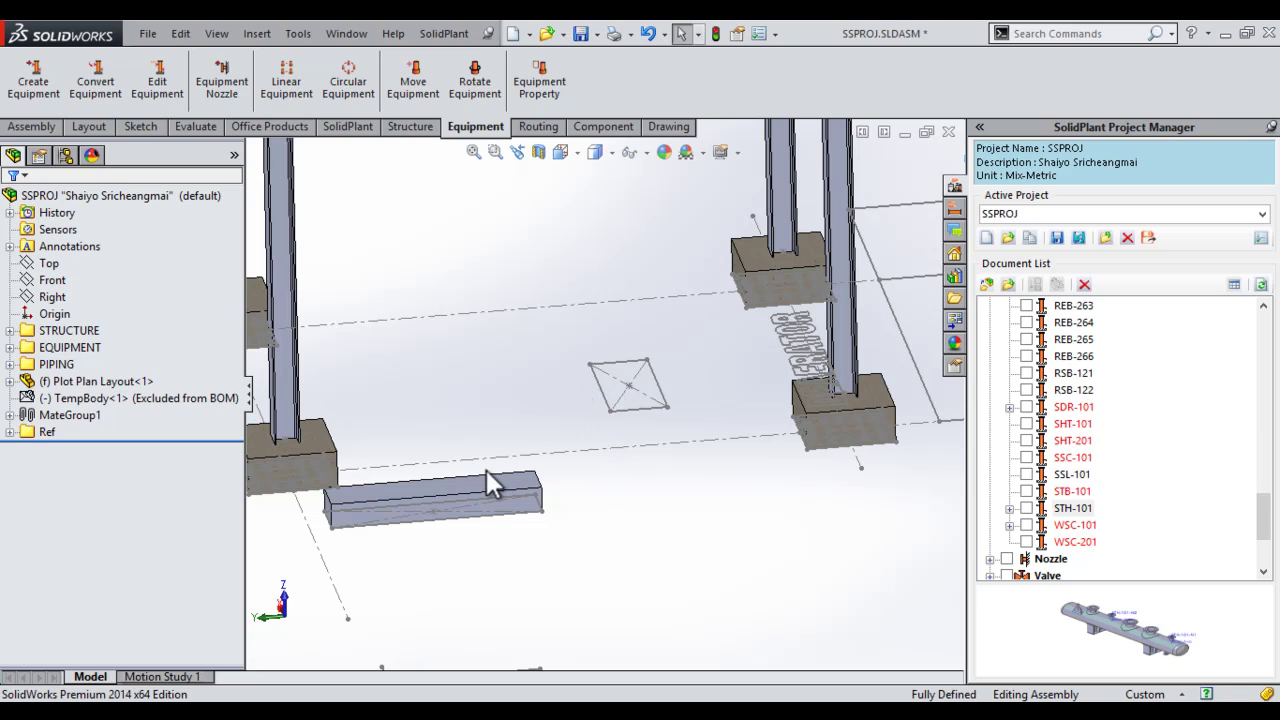
middle_click_drag(496, 480, 491, 500)
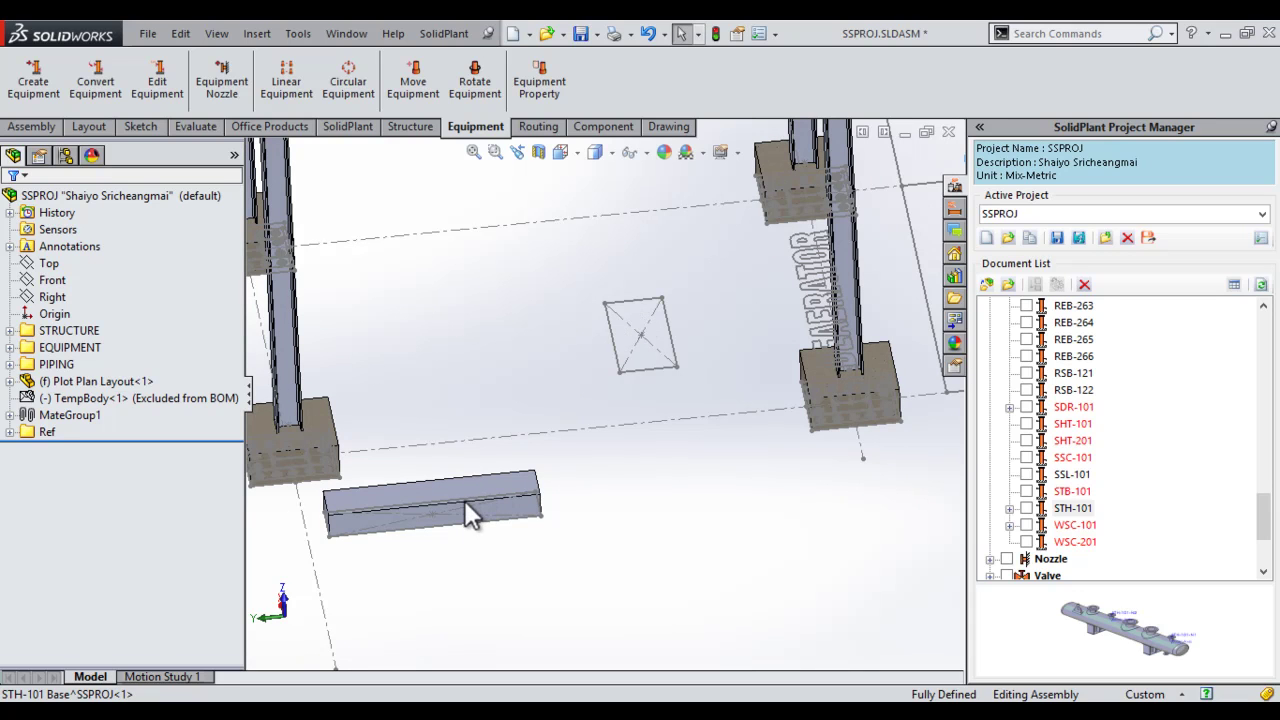
left_click(1068, 475)
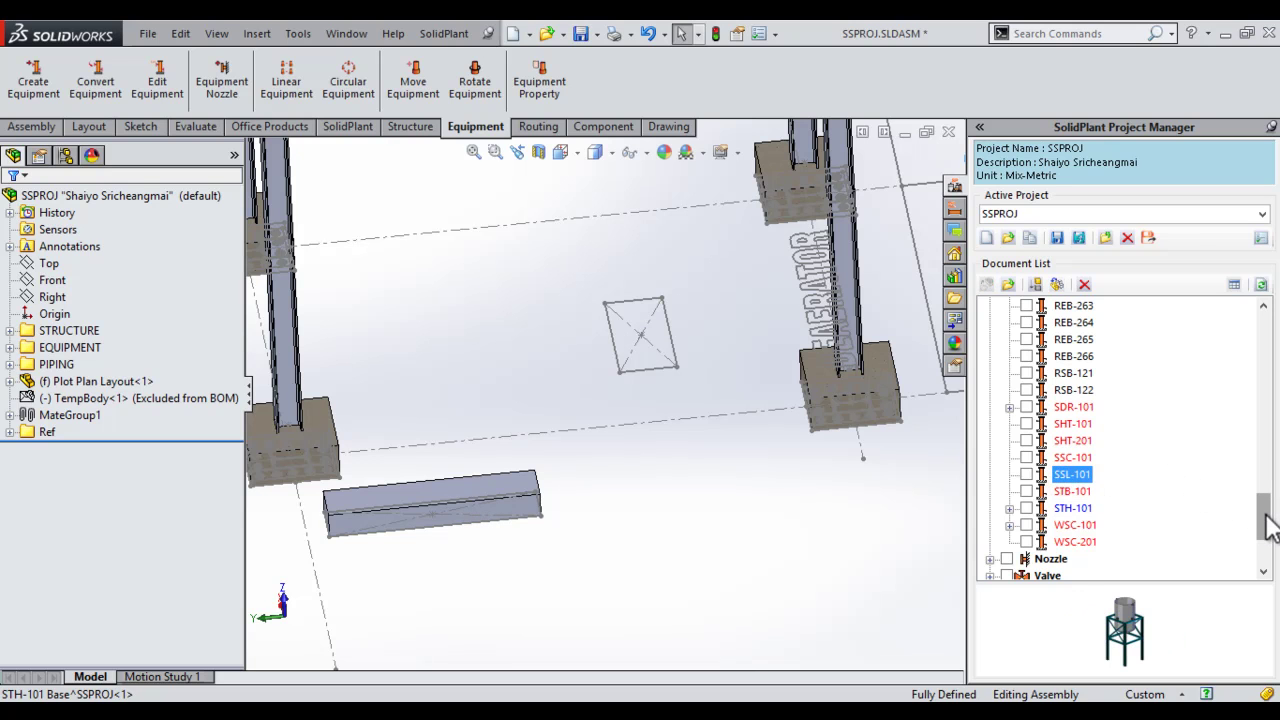
left_click_drag(1268, 527, 1270, 447)
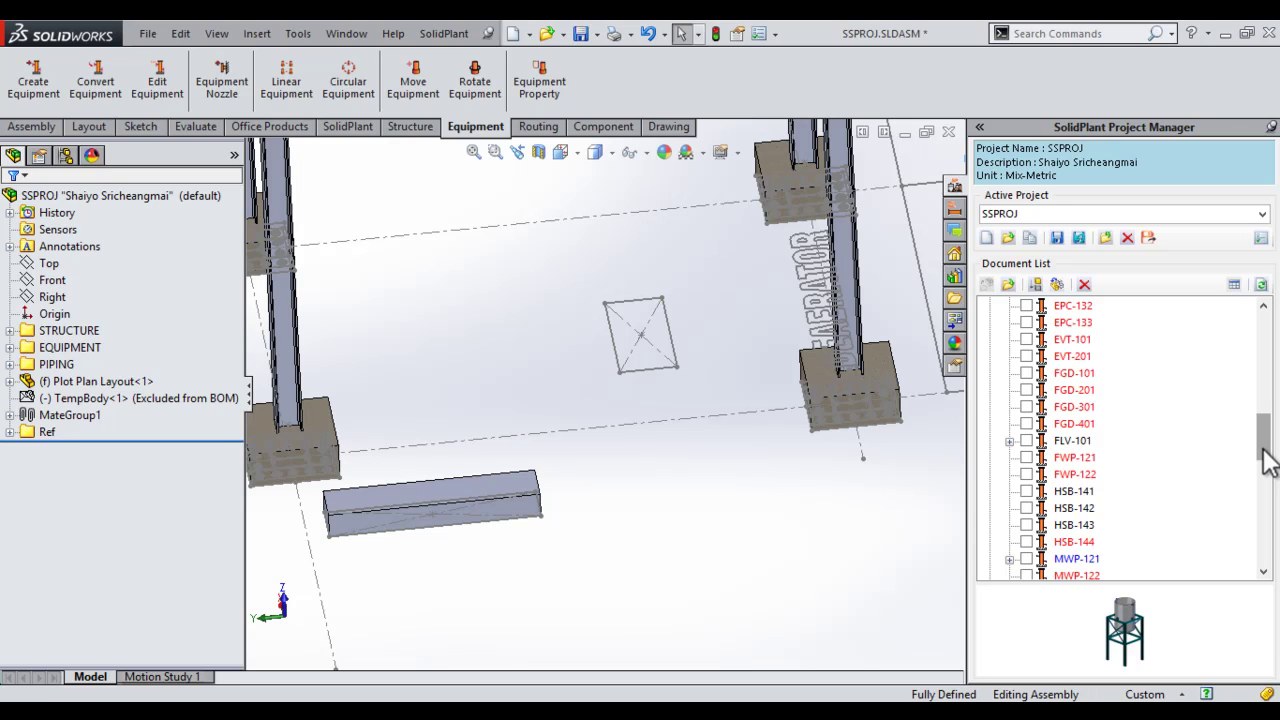
left_click_drag(1266, 460, 1270, 405)
scroll(1117, 492, "down", 8)
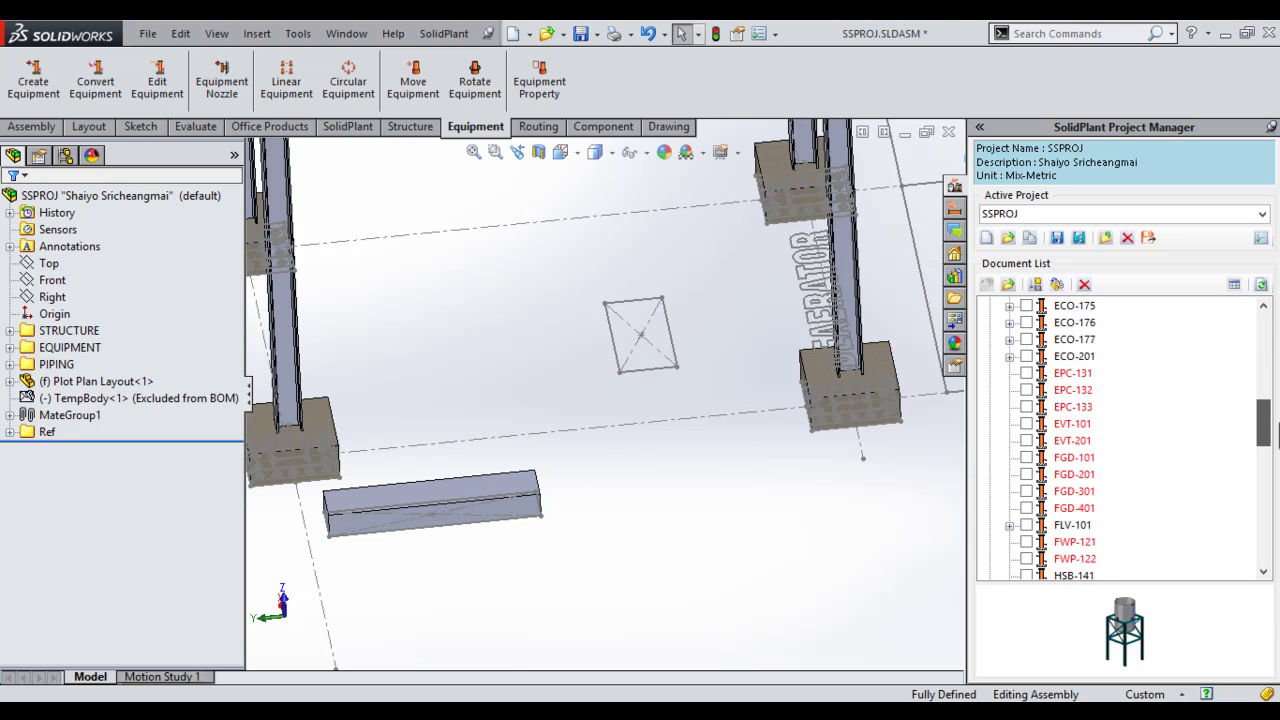
left_click(1080, 475)
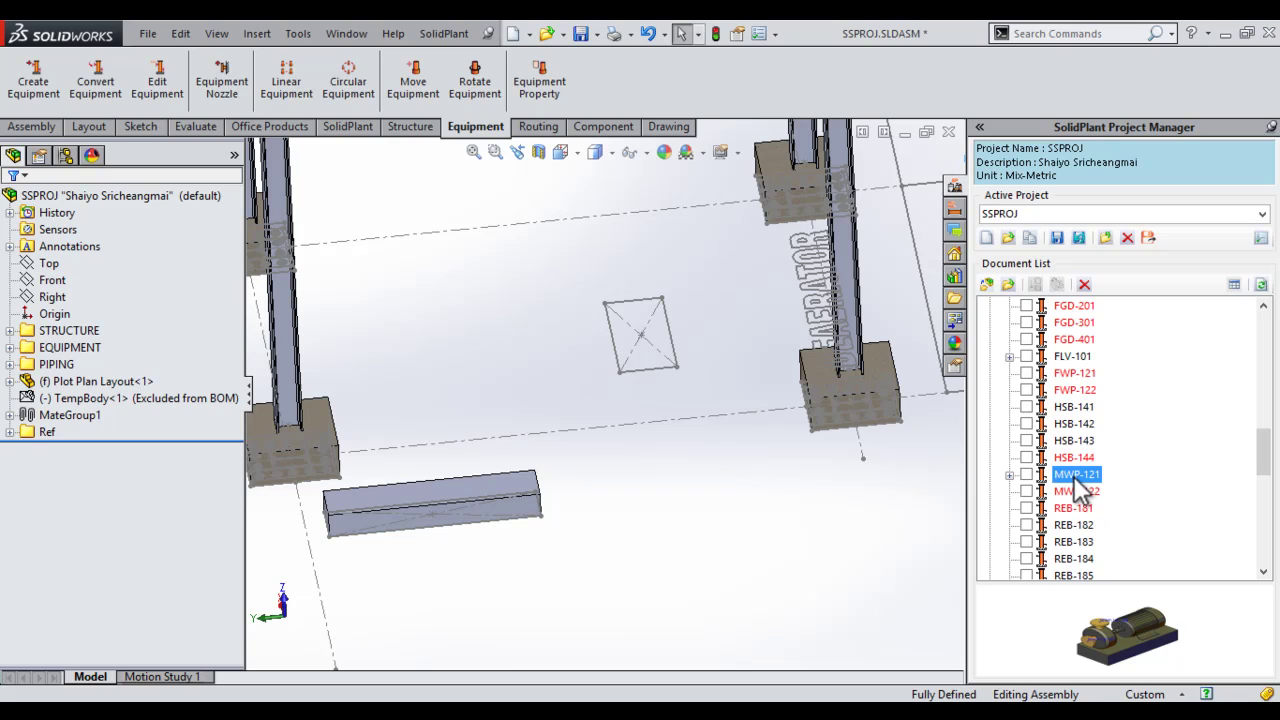
left_click_drag(1071, 472, 500, 324)
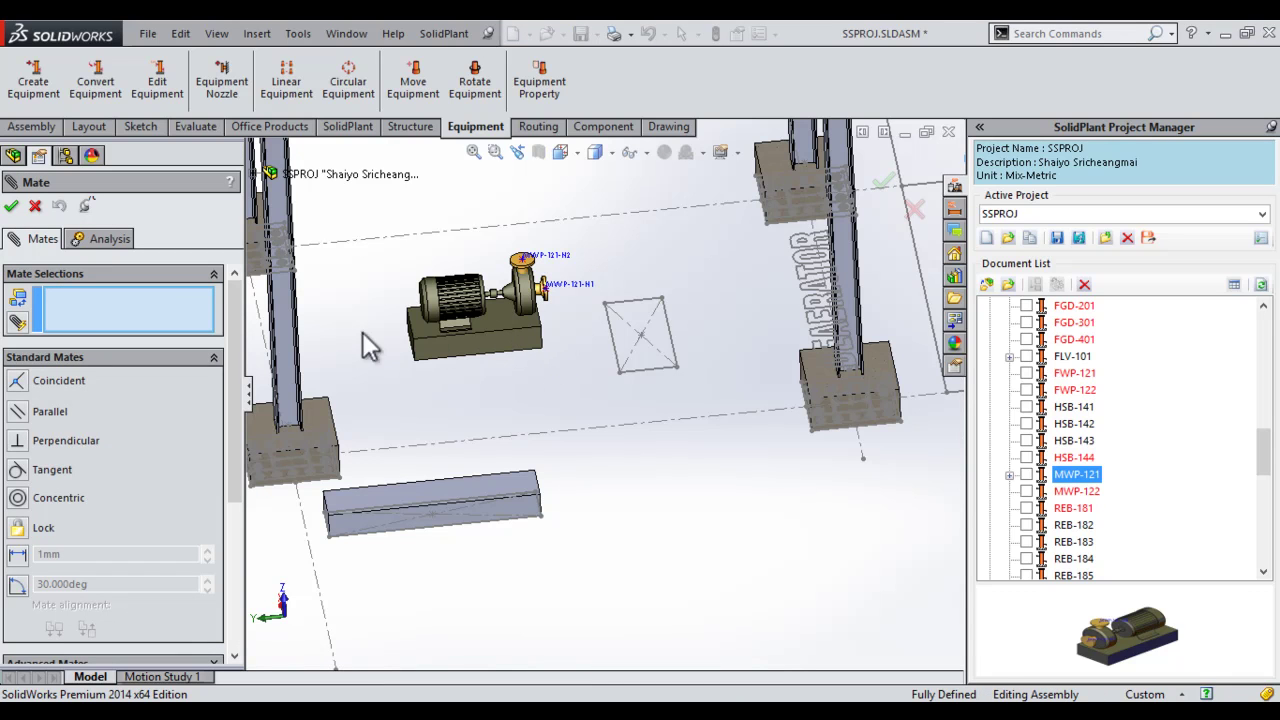
left_click(35, 206)
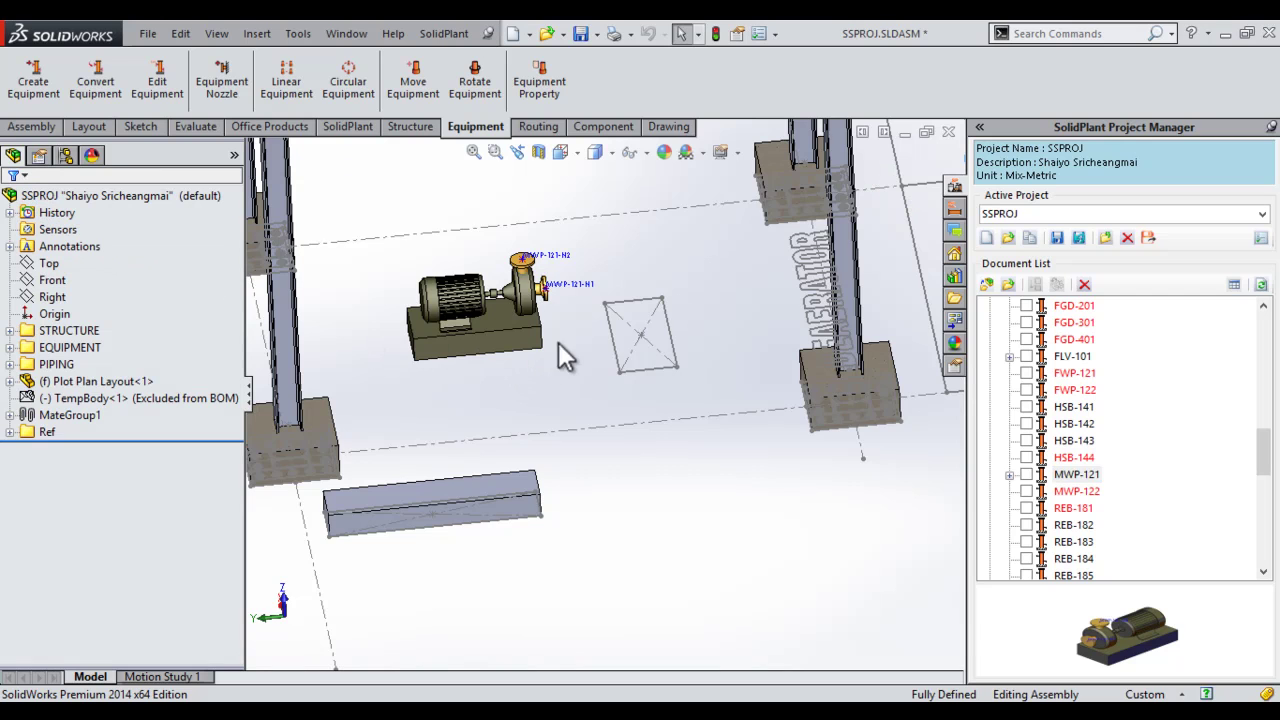
Step: Move pump MWP-121 by Move to Entity from its base's lower corner vertex to the near corner of the crossed layout rectangle
mouse_move(579, 357)
middle_mouse_down()
mouse_move(586, 343)
mouse_move(571, 343)
mouse_move(577, 352)
middle_mouse_up()
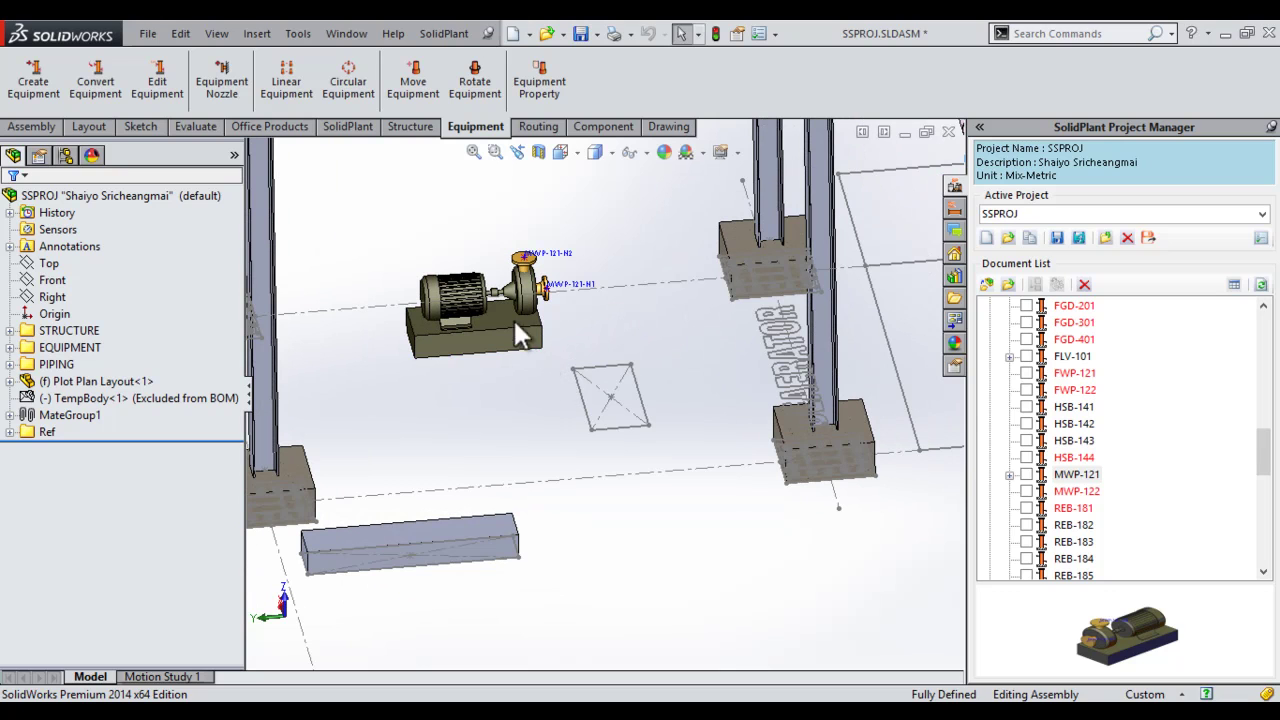
left_click(410, 100)
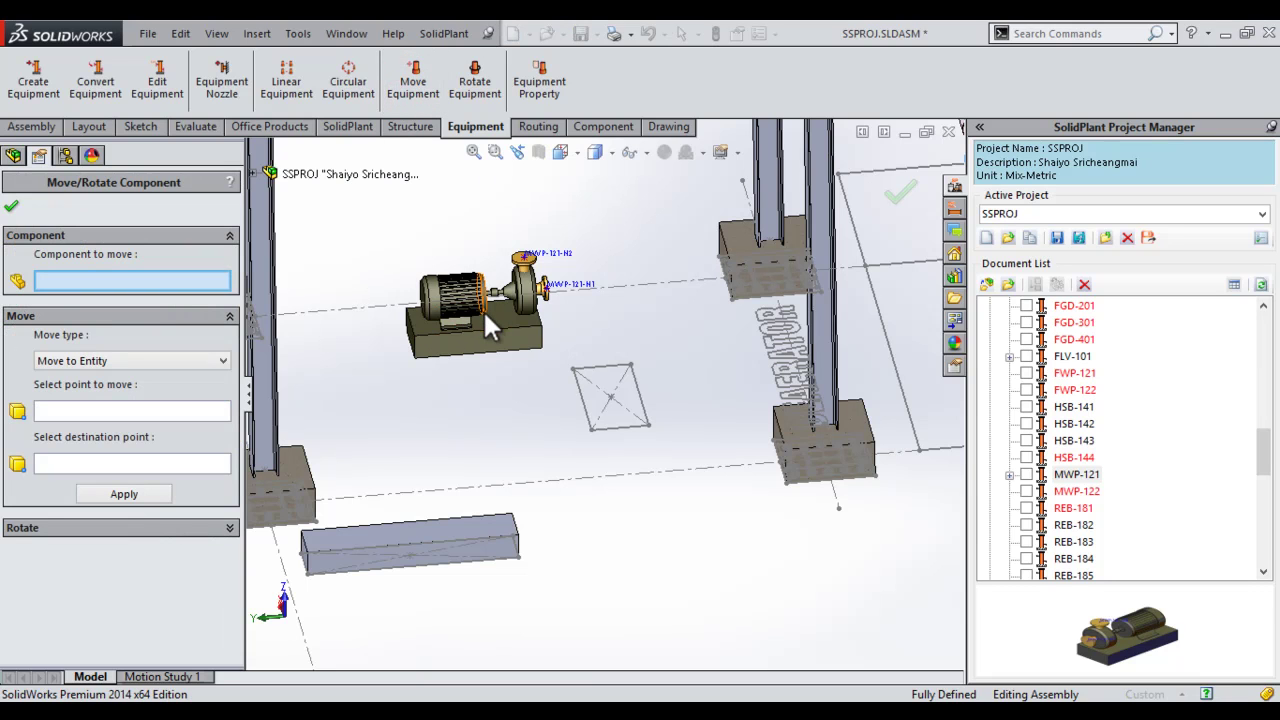
left_click(502, 322)
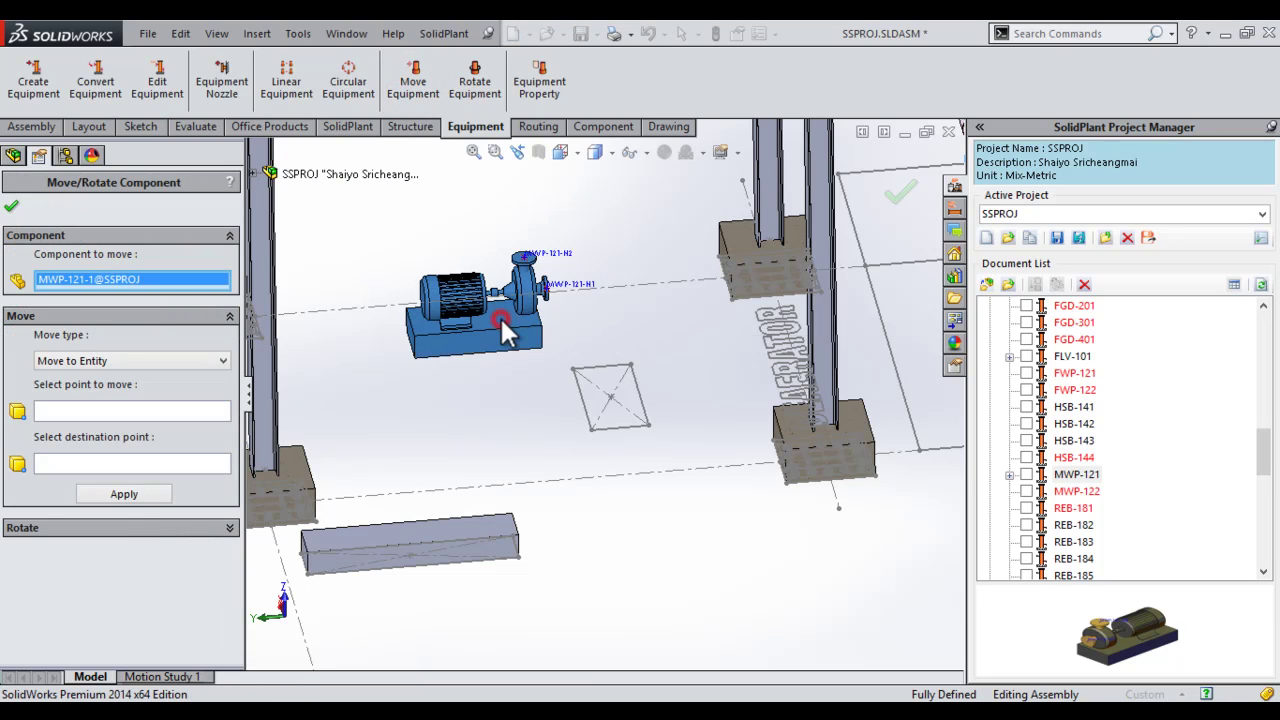
left_click(136, 413)
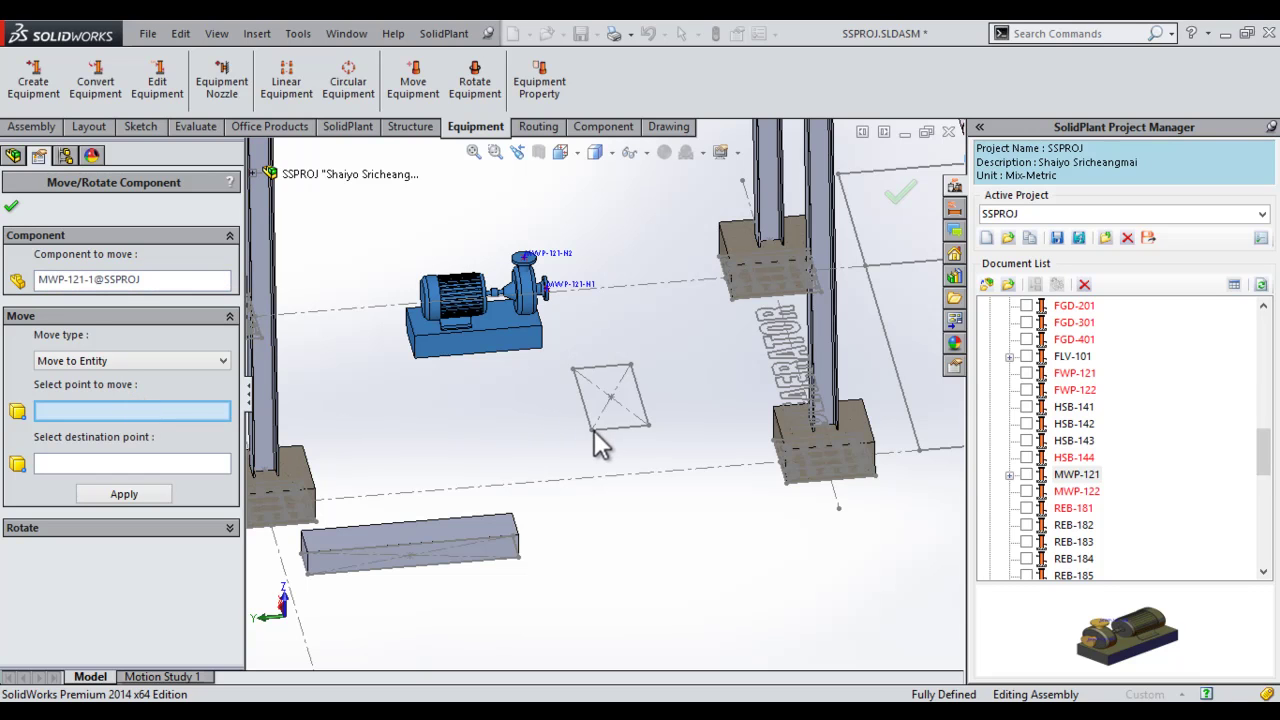
left_click(542, 348)
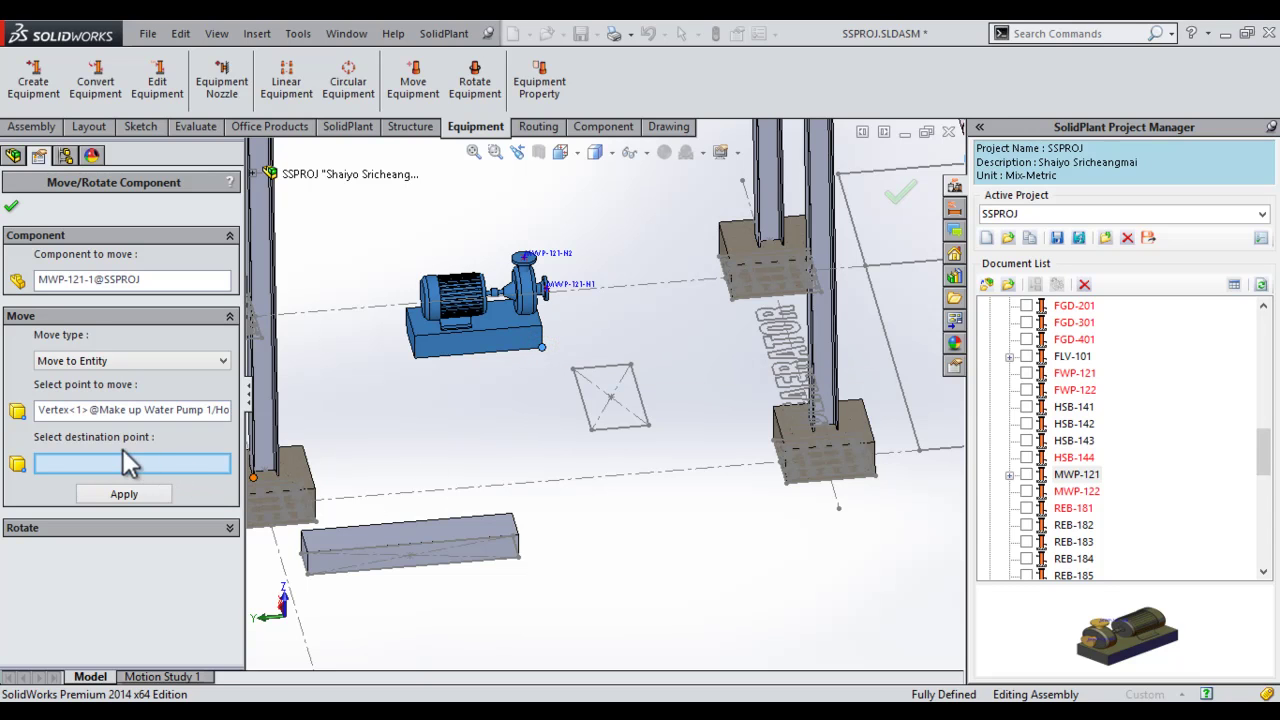
left_click(591, 430)
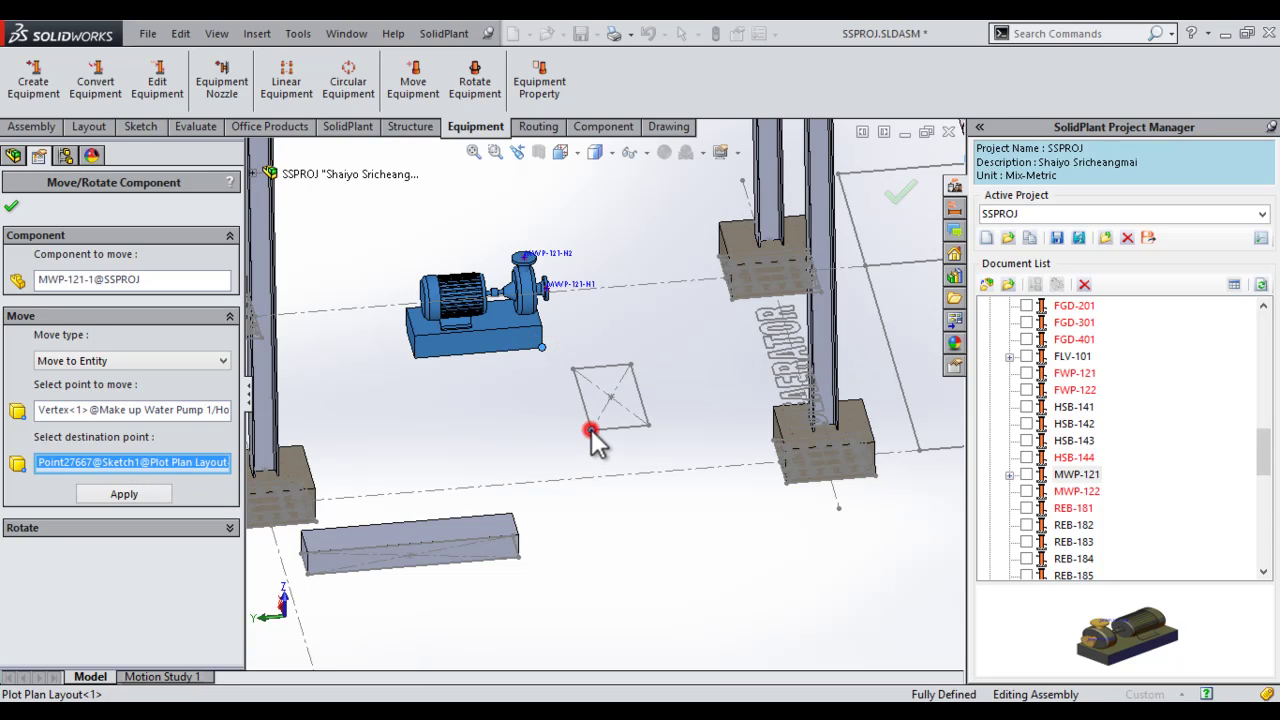
left_click(124, 493)
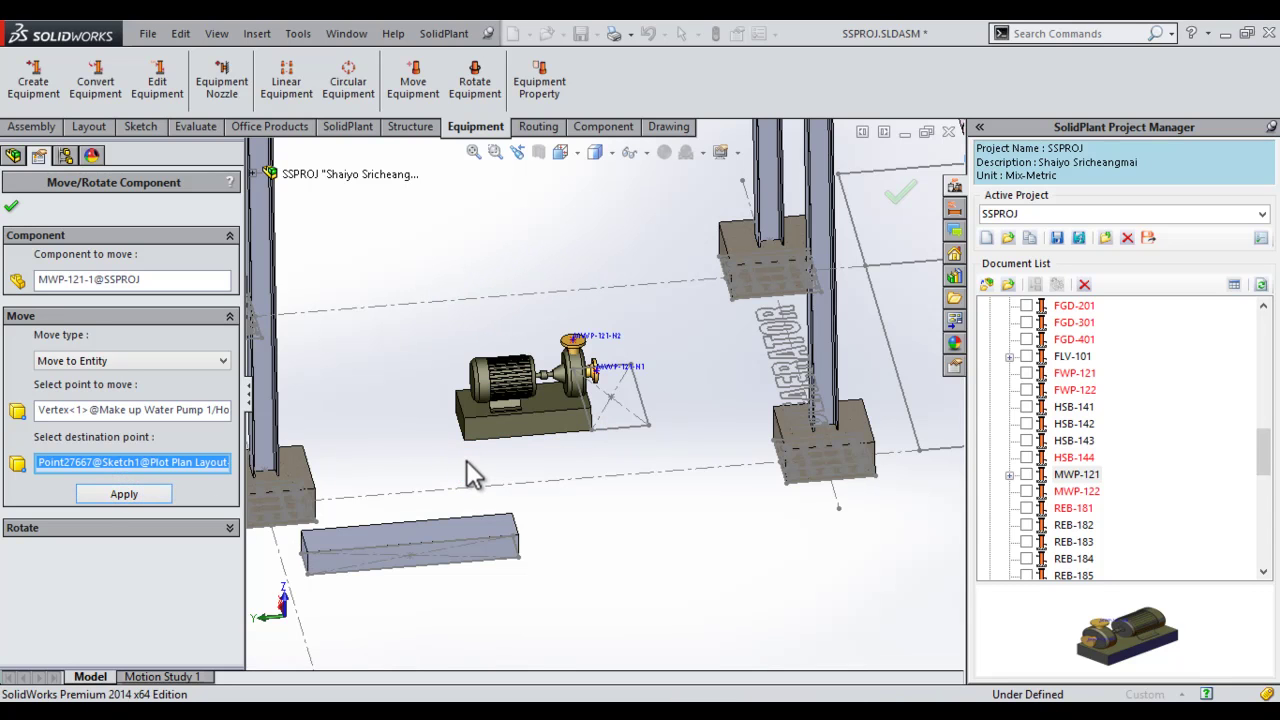
Step: Rotate pump MWP-121 by 270 degrees about the vertical corner edge of its base and finish the move/rotate command
left_click(232, 528)
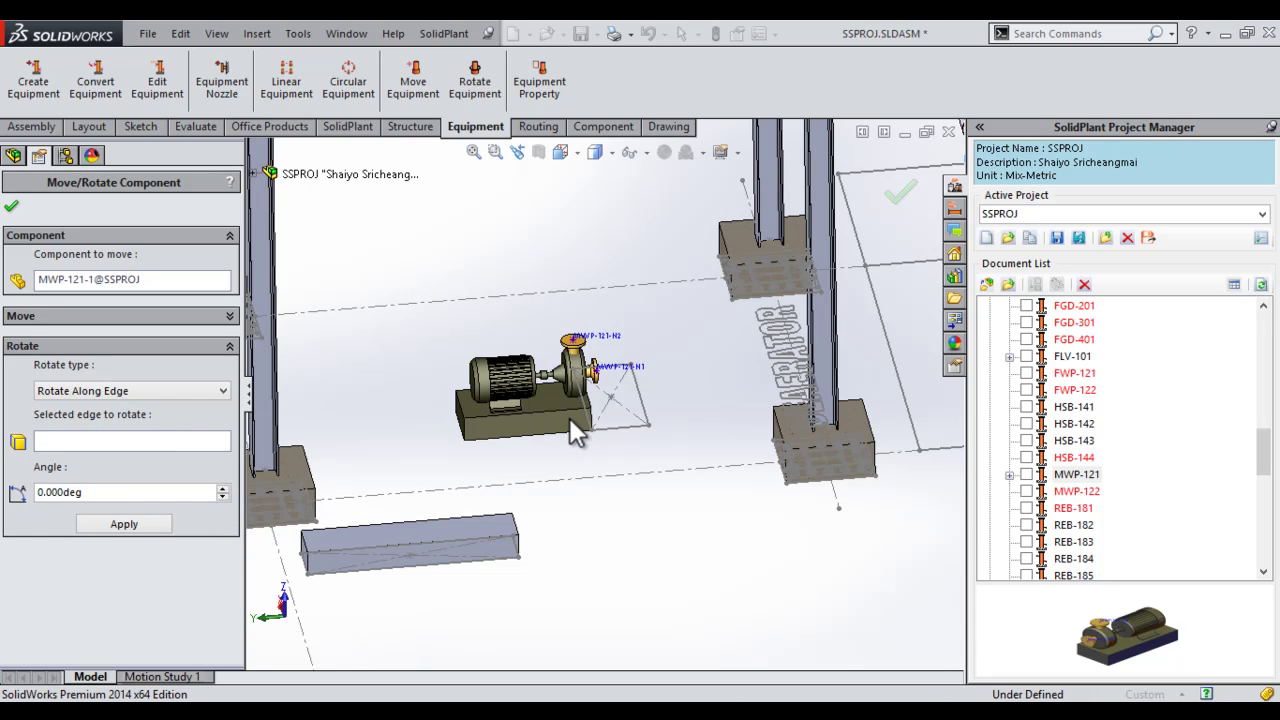
scroll(612, 433, "down", 3)
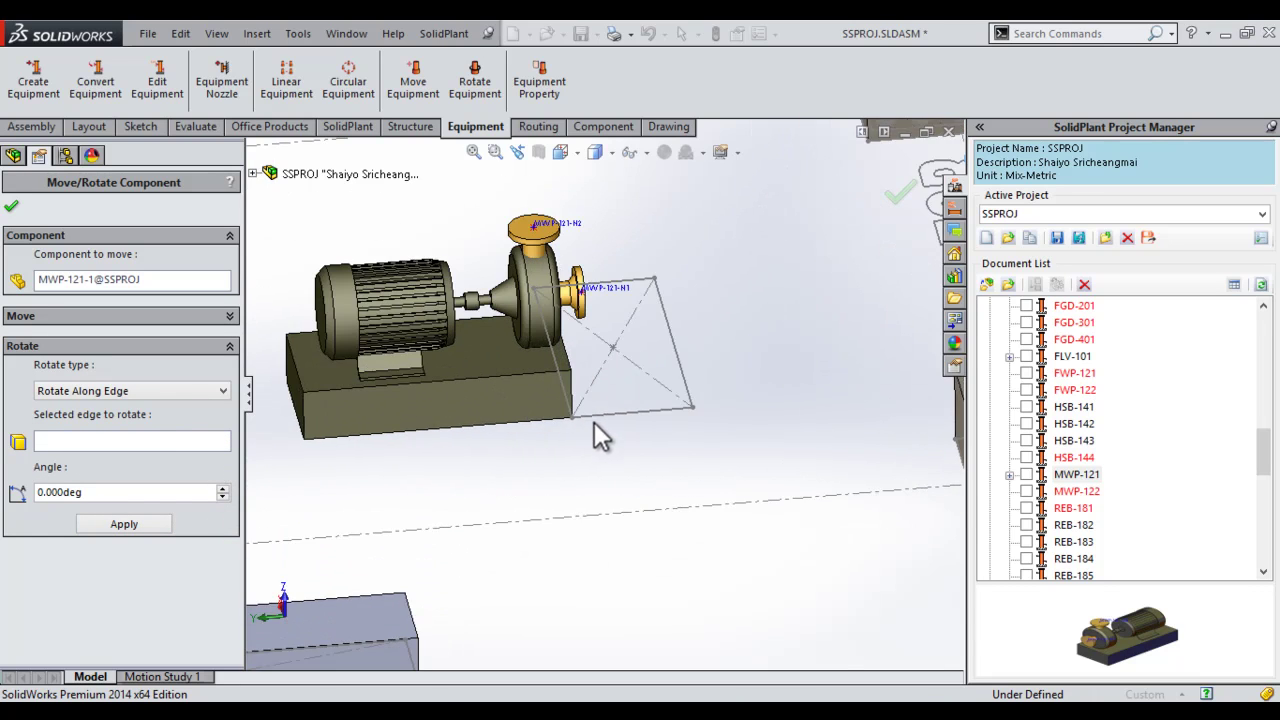
scroll(594, 422, "down", 2)
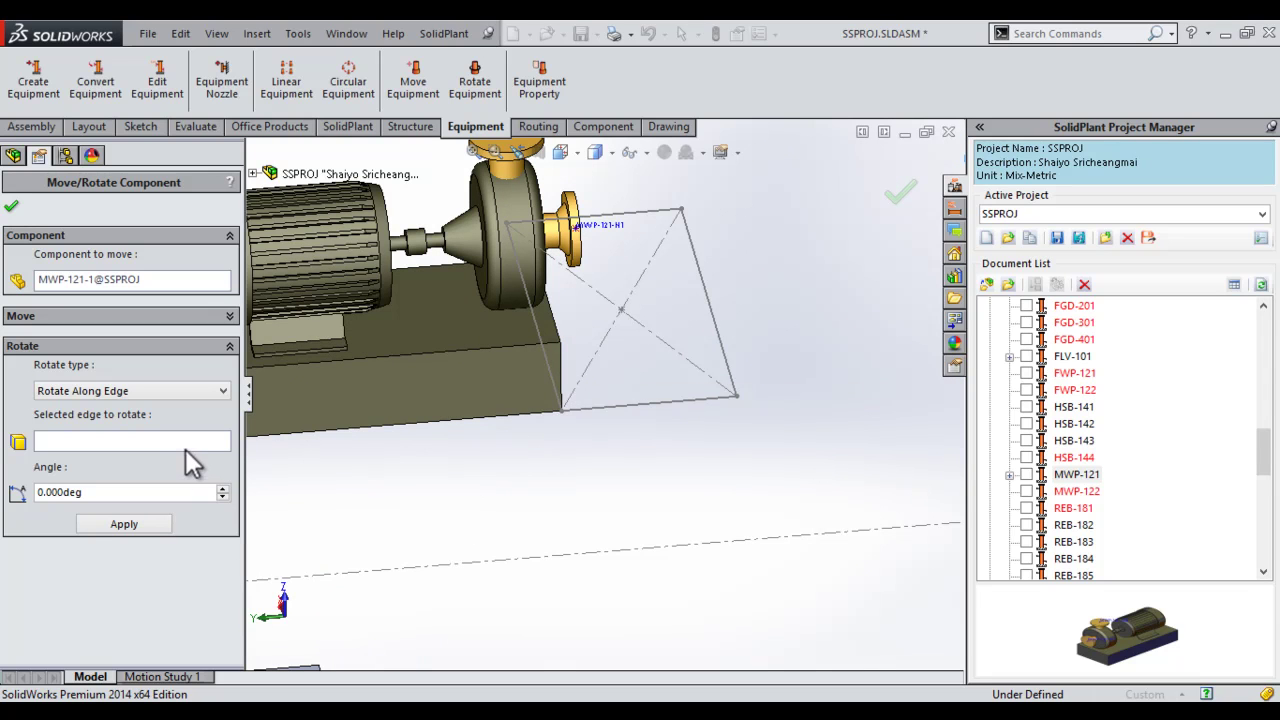
left_click(178, 443)
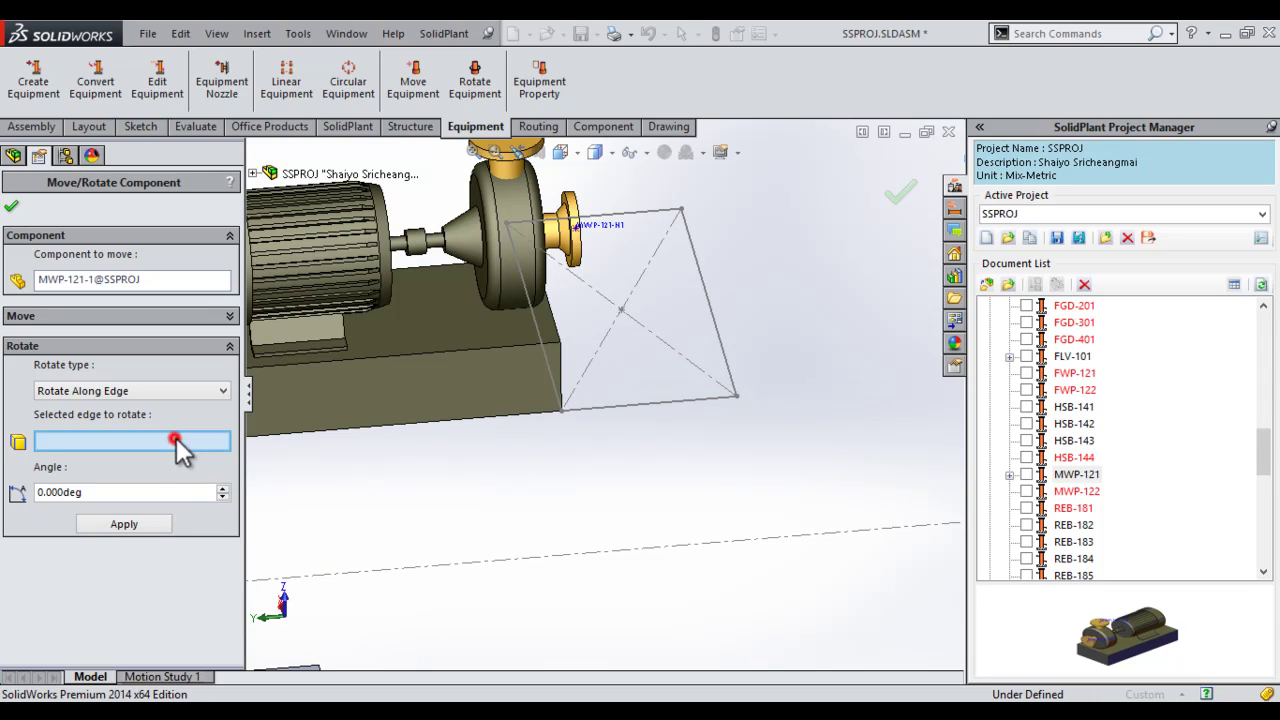
left_click(566, 383)
left_click(114, 494)
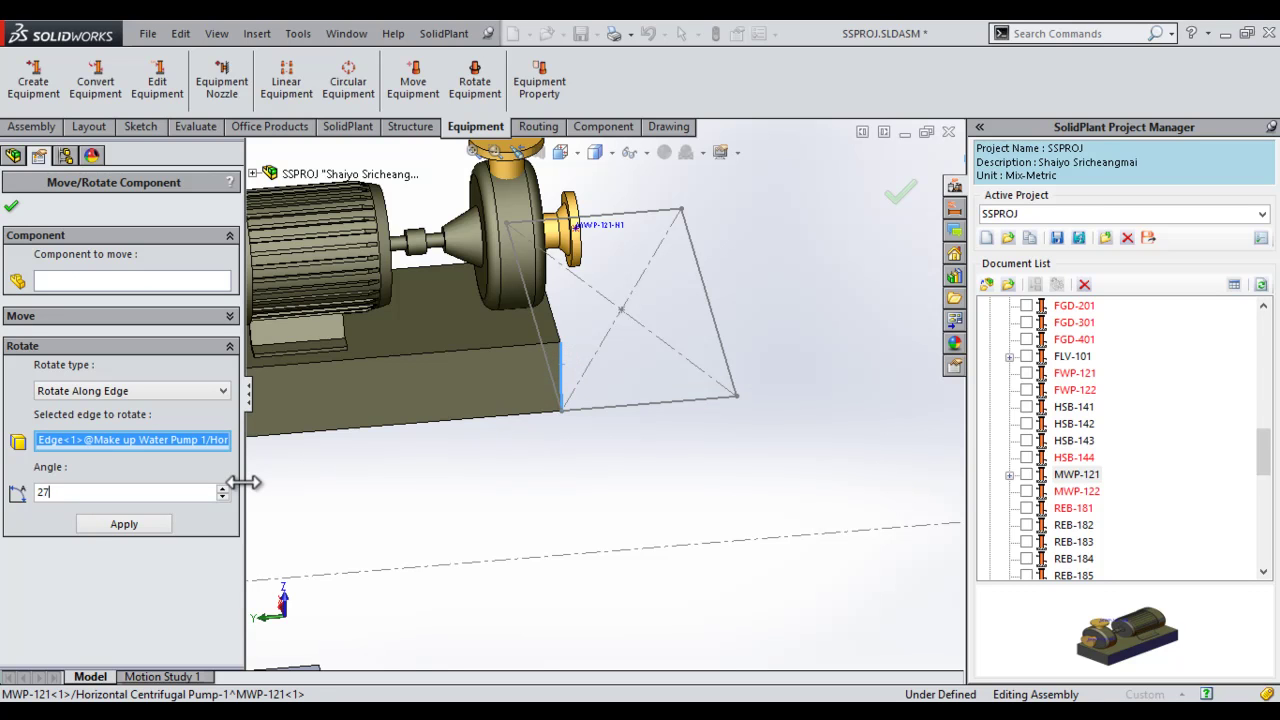
left_click(118, 527)
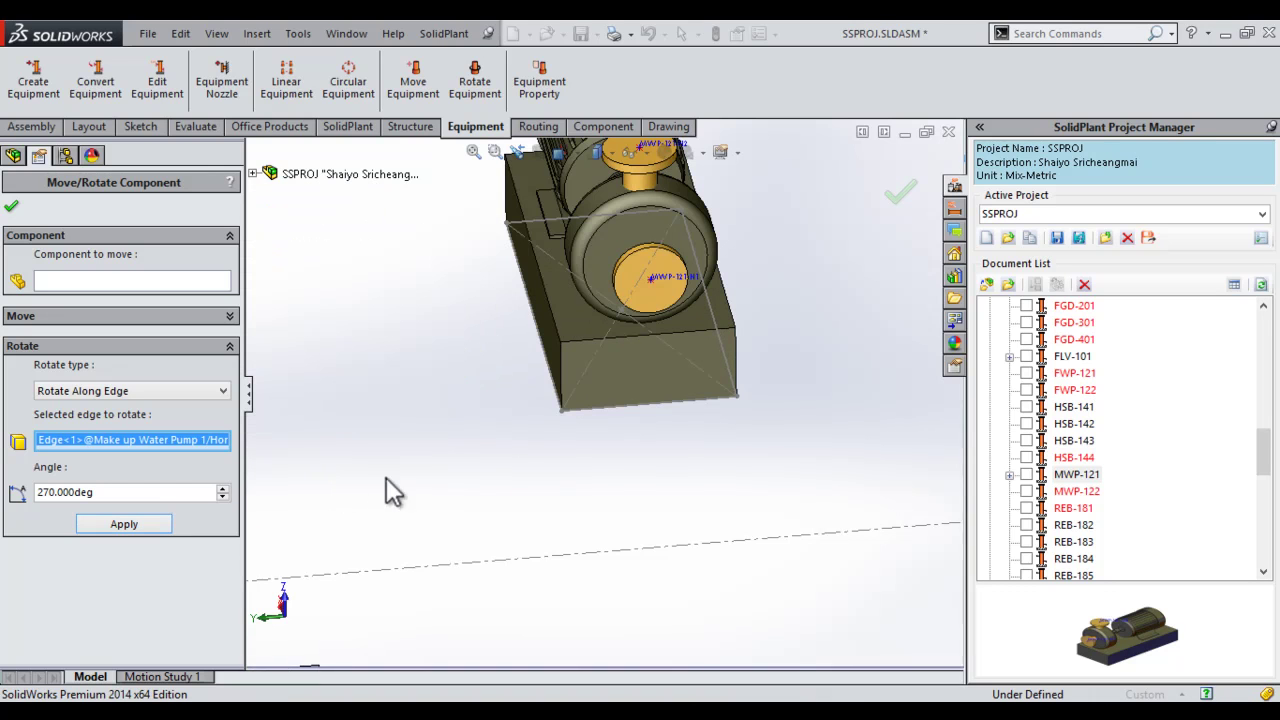
left_click(524, 457)
scroll(524, 457, "up", 3)
scroll(524, 457, "up", 3)
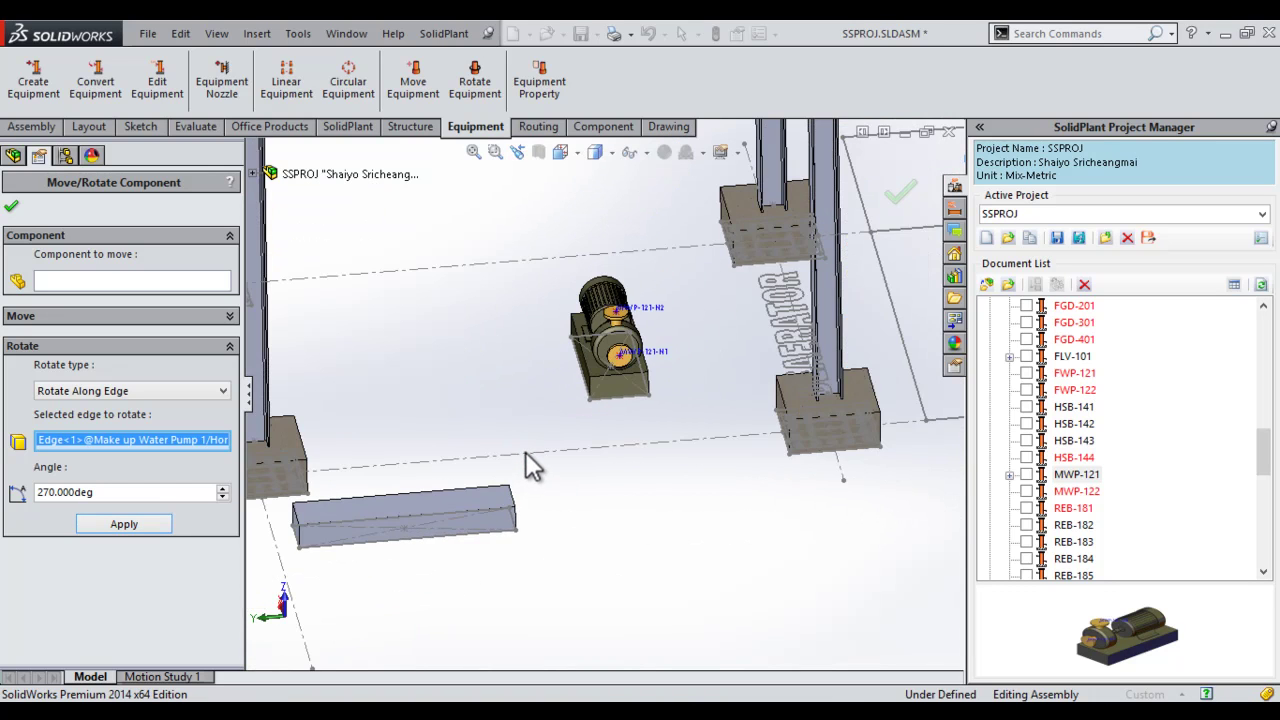
middle_click_drag(526, 460, 491, 469)
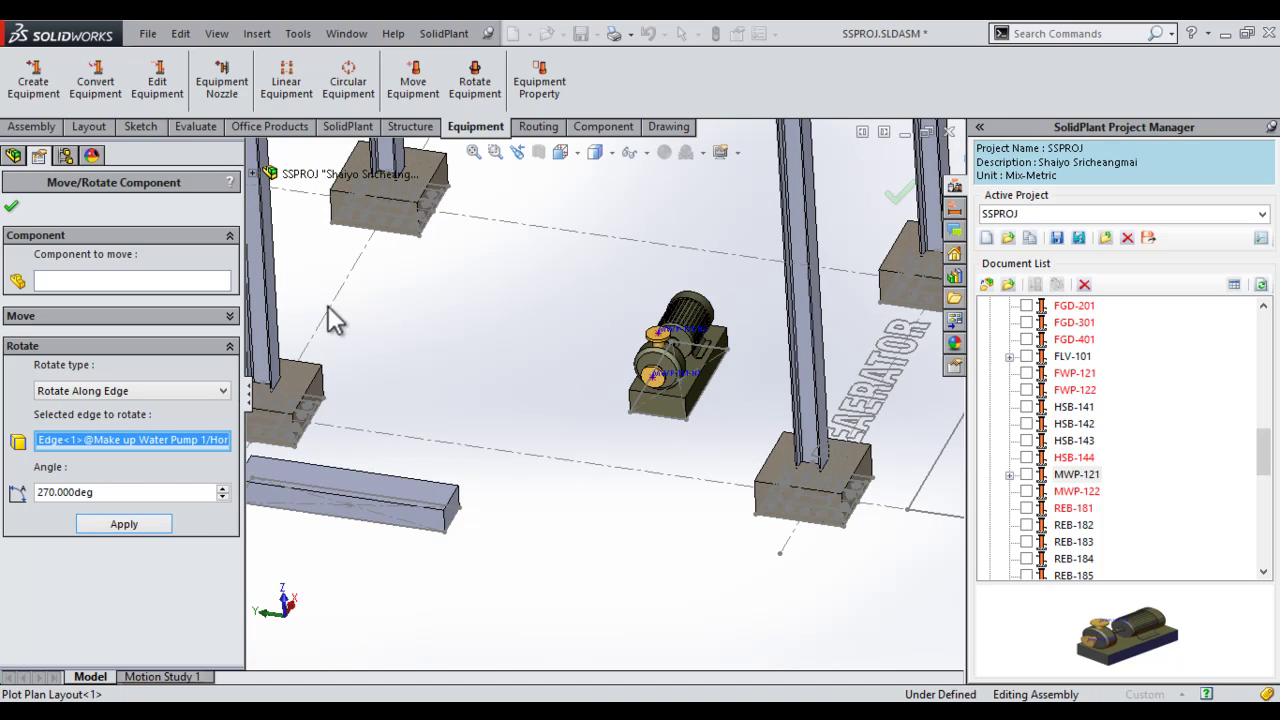
left_click(900, 195)
Step: Insert equipment STH-101 from the project's document list in front of its concrete base block, choosing to add mates
mouse_move(509, 383)
middle_mouse_down()
mouse_move(480, 406)
mouse_move(474, 386)
mouse_move(443, 470)
mouse_move(551, 391)
mouse_move(509, 408)
middle_mouse_up()
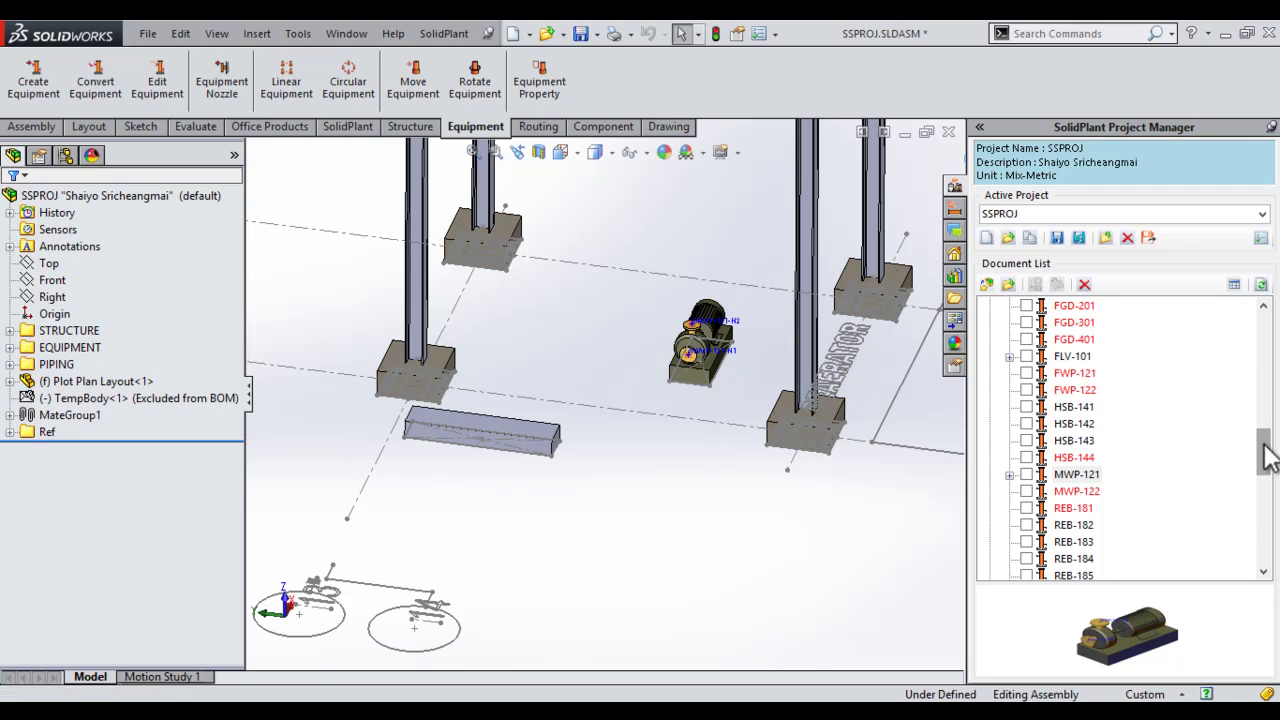
left_click_drag(1262, 443, 1266, 530)
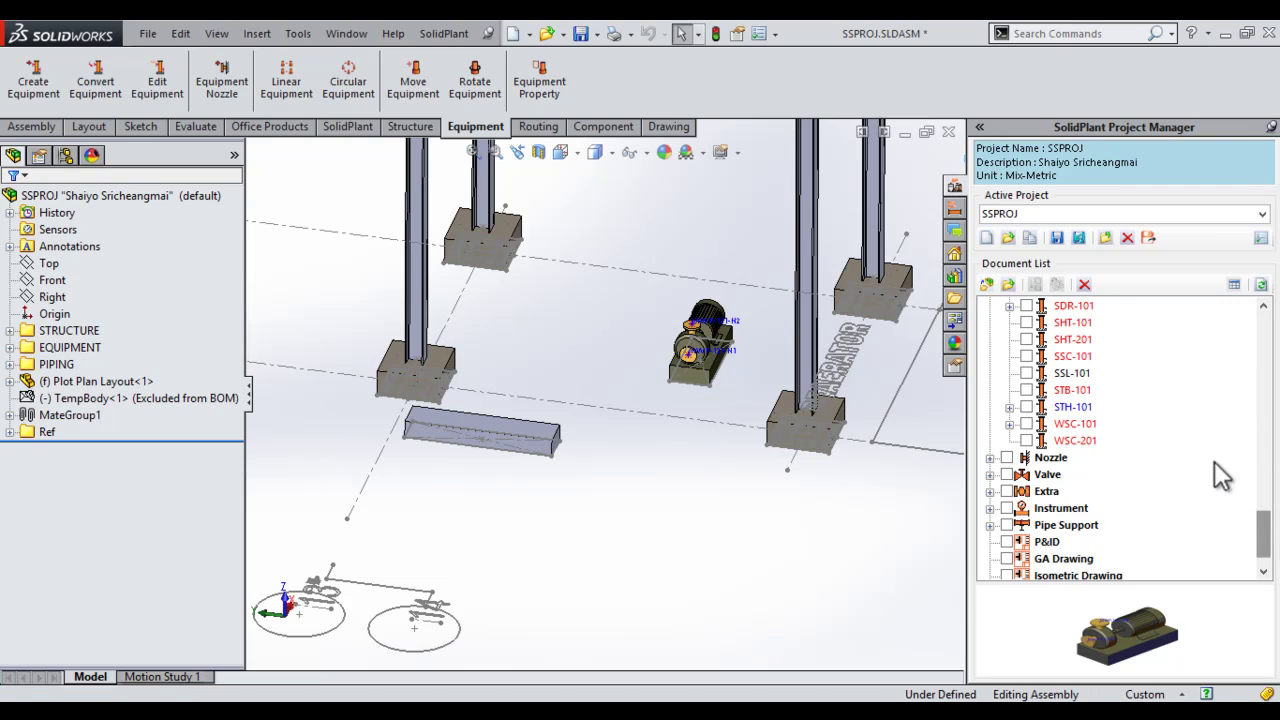
left_click(1075, 408)
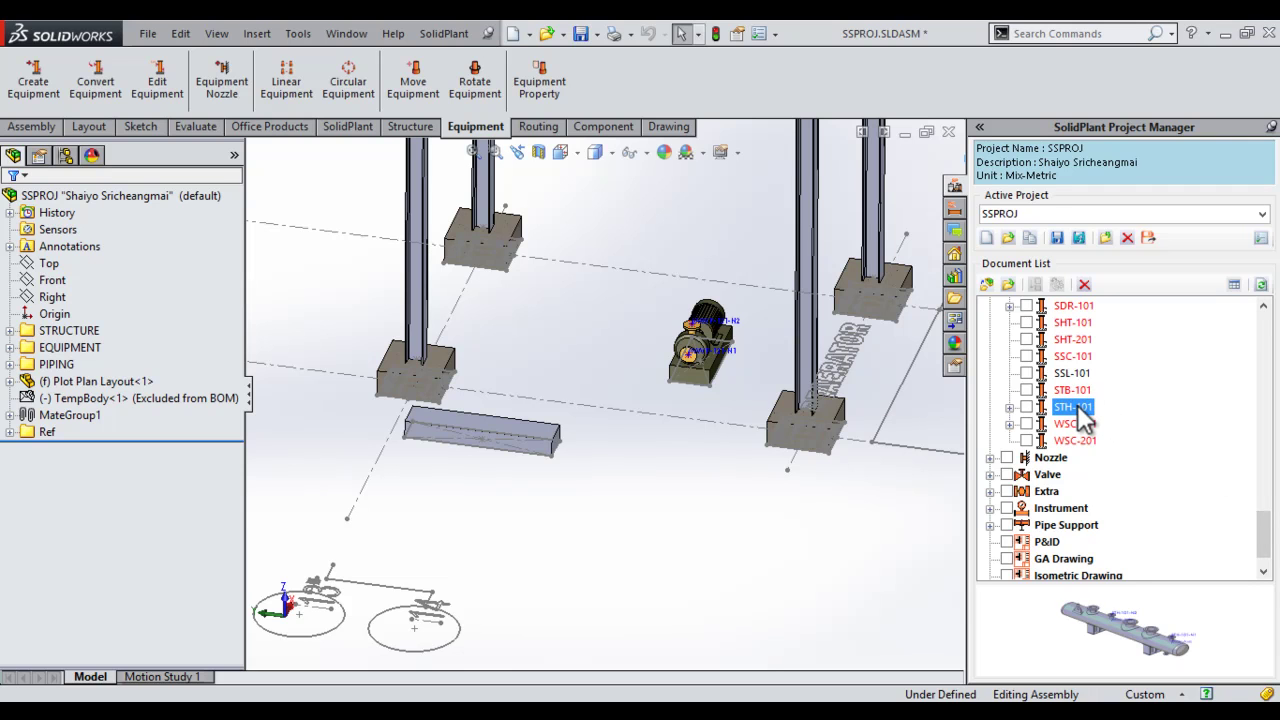
left_click_drag(1076, 410, 568, 530)
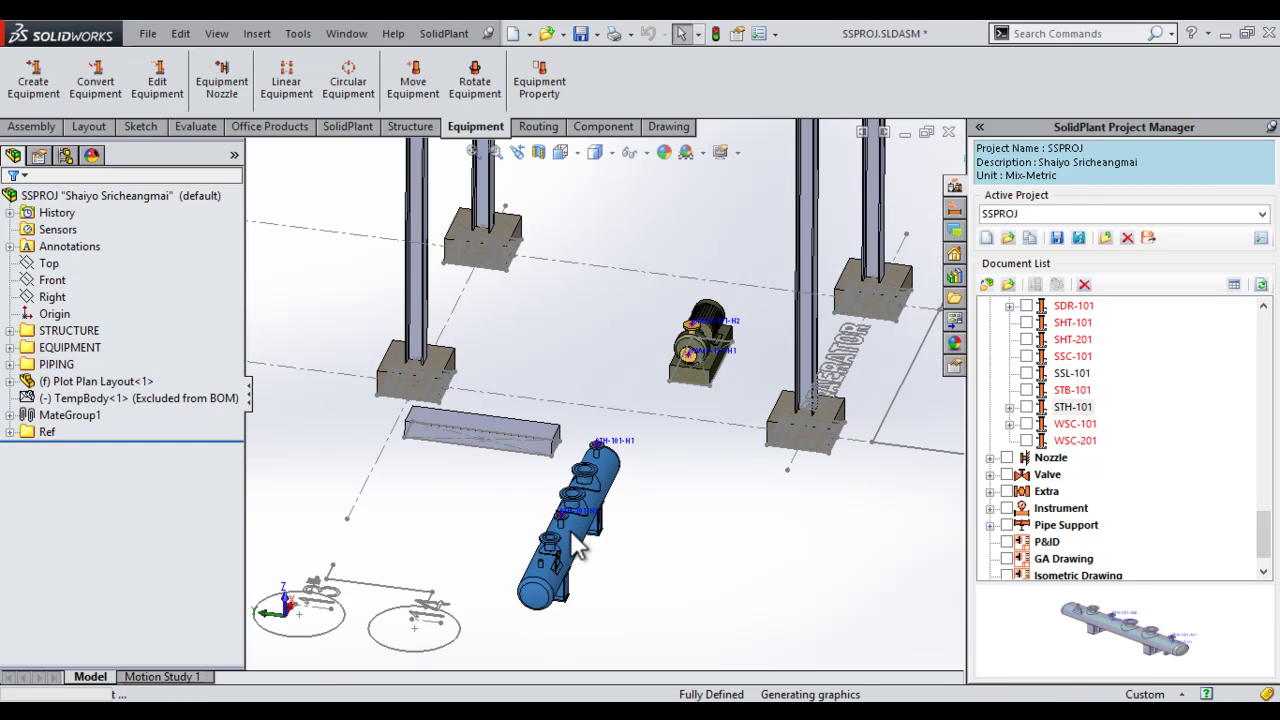
left_click(322, 443)
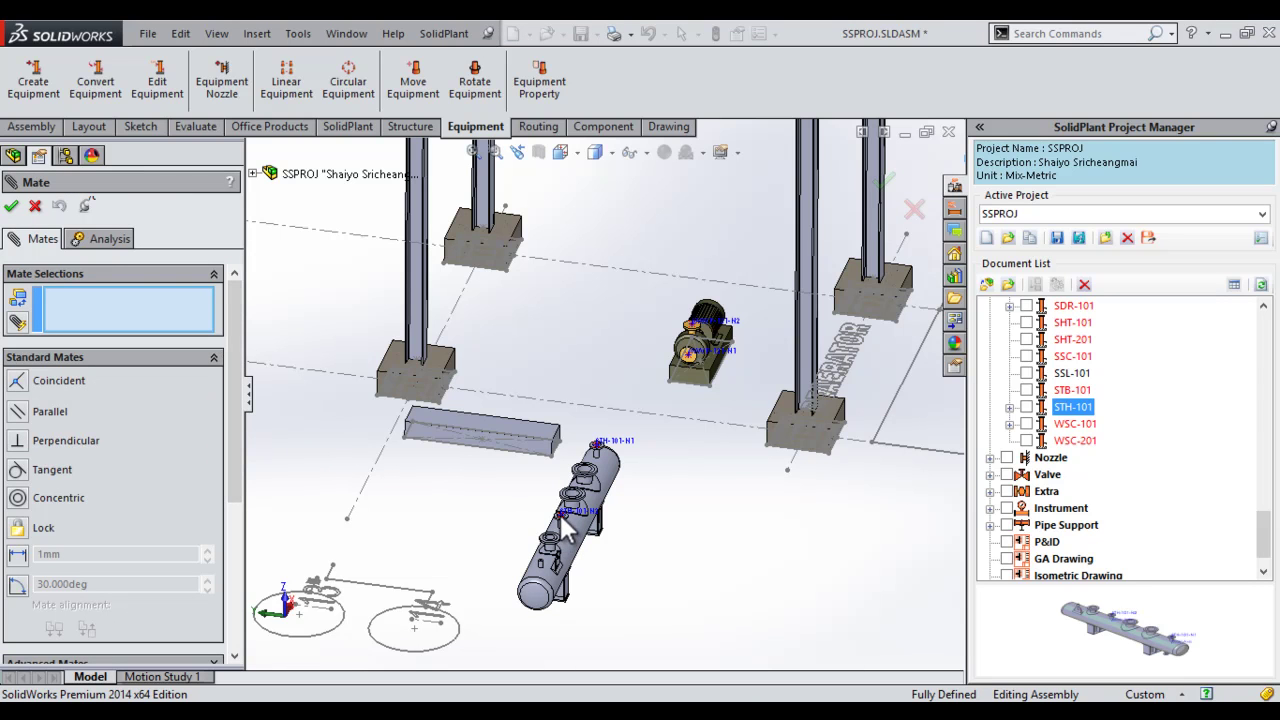
Step: Add a coincident mate between the STH-101 base block's top face and the underside of the steam header's support foot plate
middle_click_drag(567, 535, 552, 488)
scroll(565, 460, "down", 8)
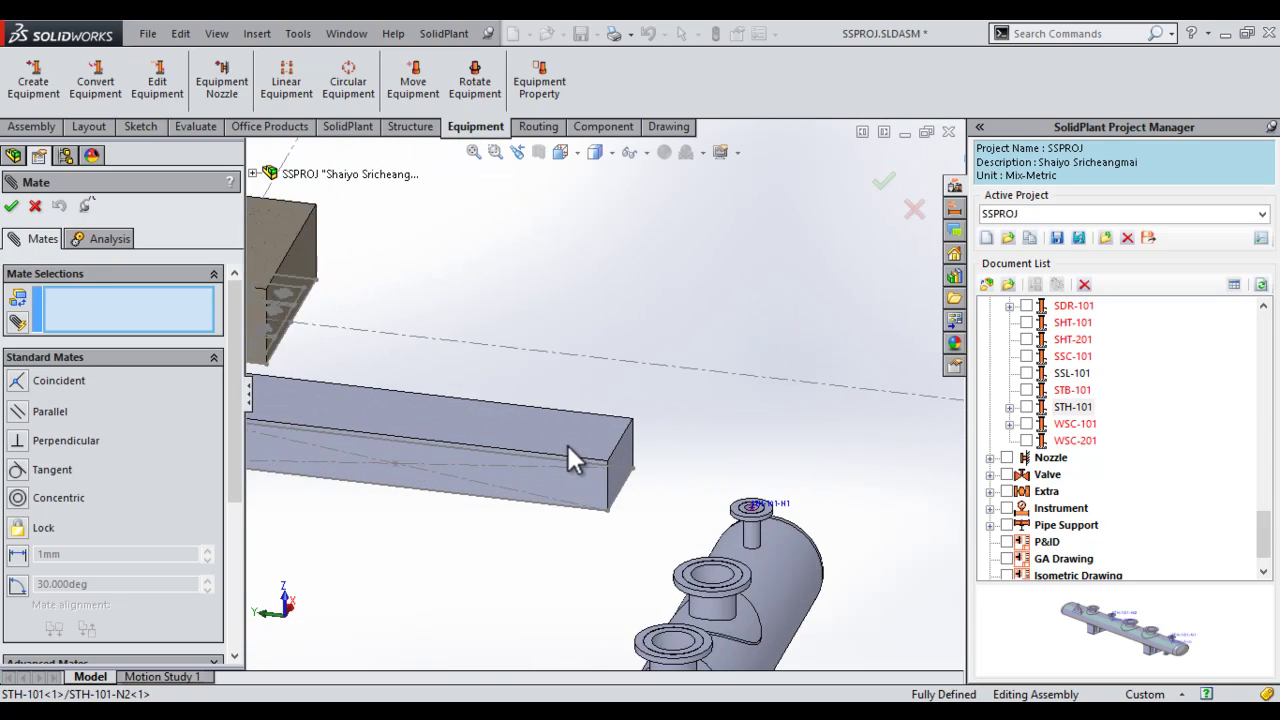
scroll(585, 410, "down", 2)
left_click(594, 386)
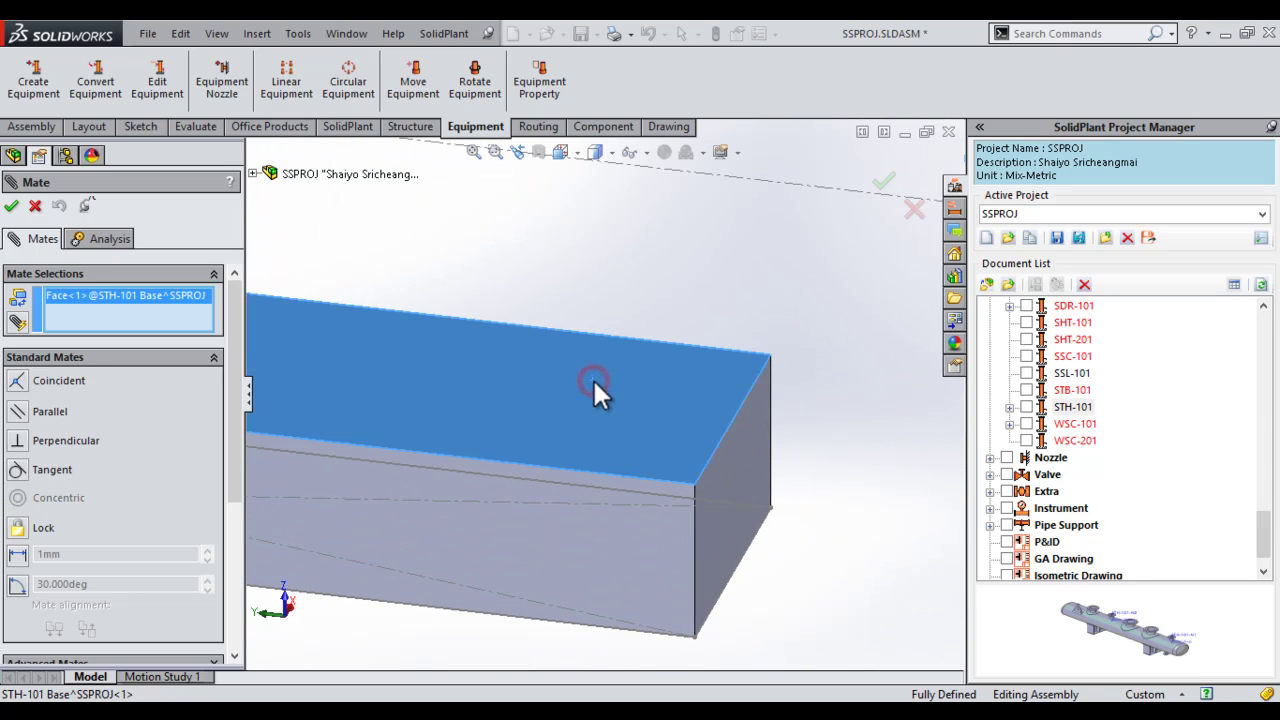
scroll(592, 395, "down", 1)
scroll(590, 425, "up", 6)
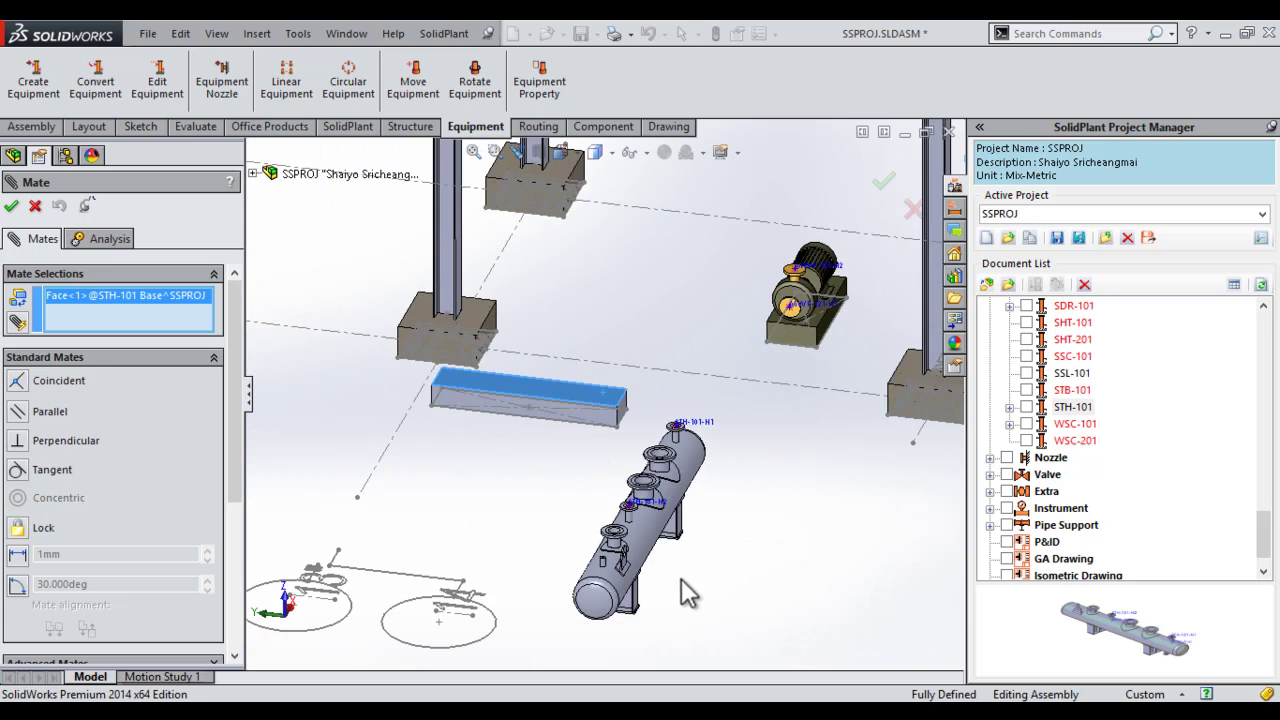
scroll(668, 540, "down", 1)
mouse_move(668, 540)
middle_mouse_down()
mouse_move(650, 518)
mouse_move(660, 527)
middle_mouse_up()
scroll(655, 515, "down", 5)
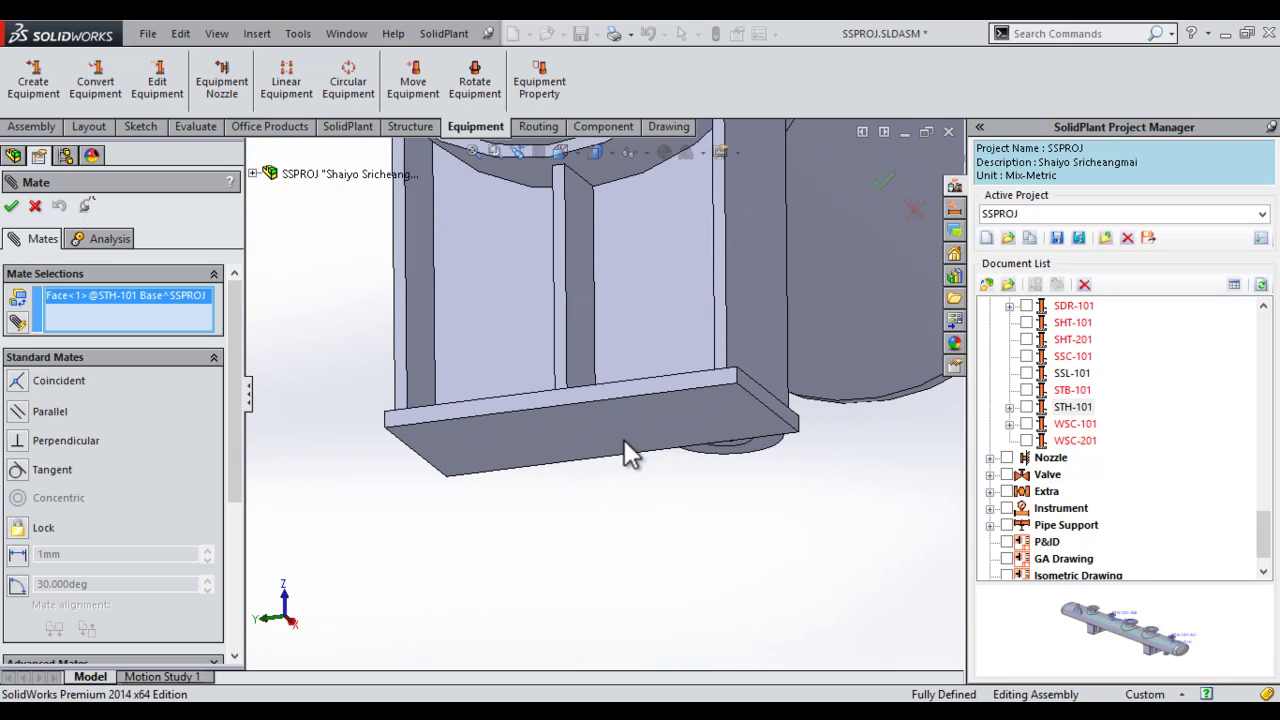
left_click(619, 430)
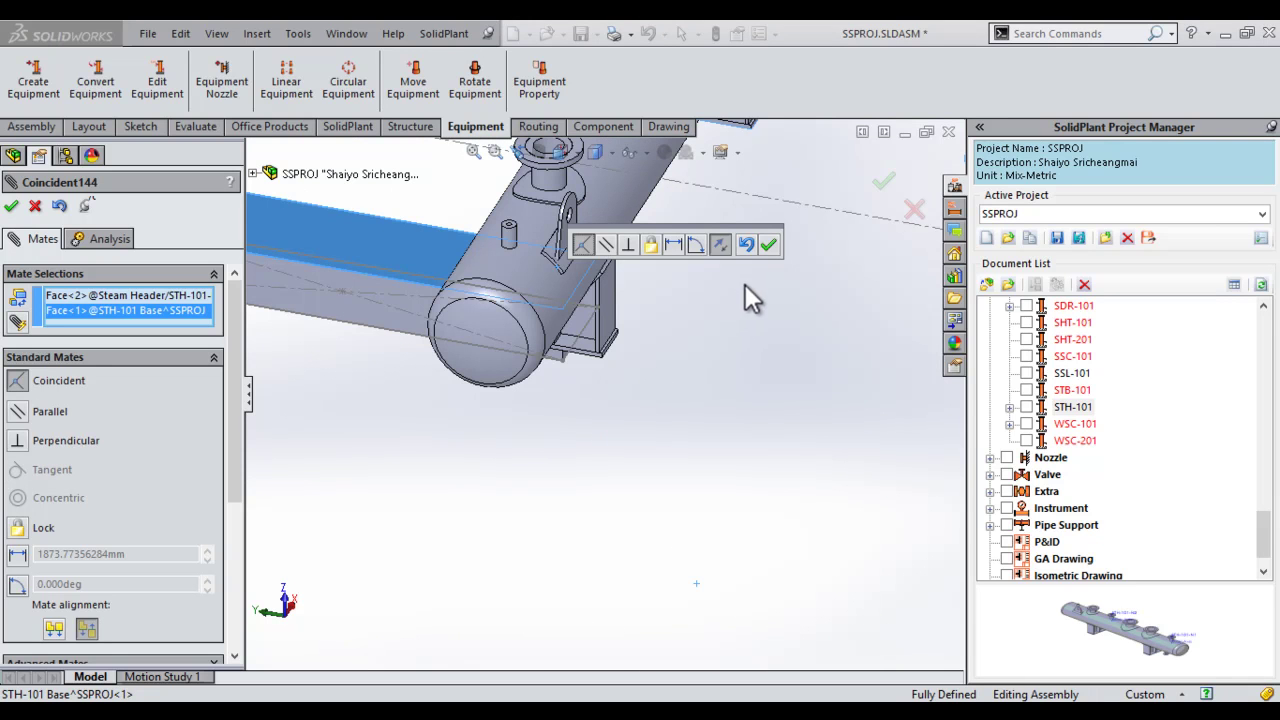
left_click(768, 245)
Step: Slide the steam header clear of its base and make its foot plate's lengthwise side face coincident with the base block's long front face
scroll(726, 343, "up", 5)
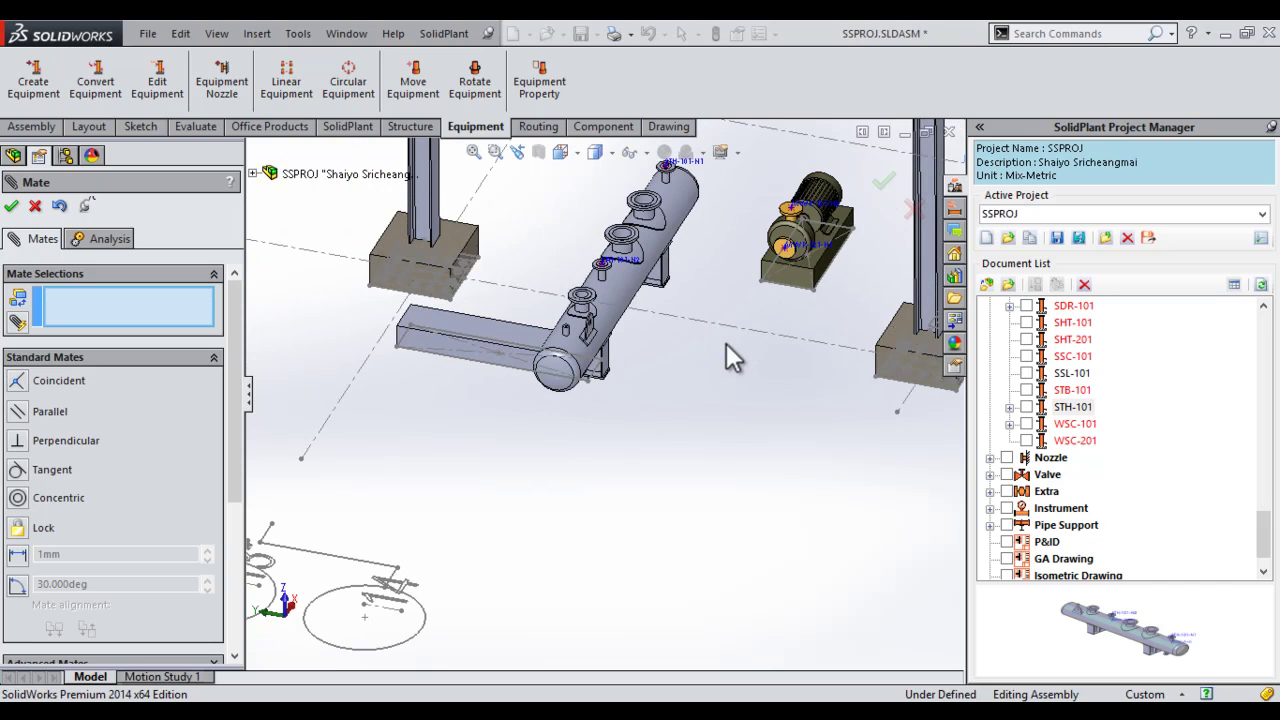
left_click_drag(727, 393, 645, 498)
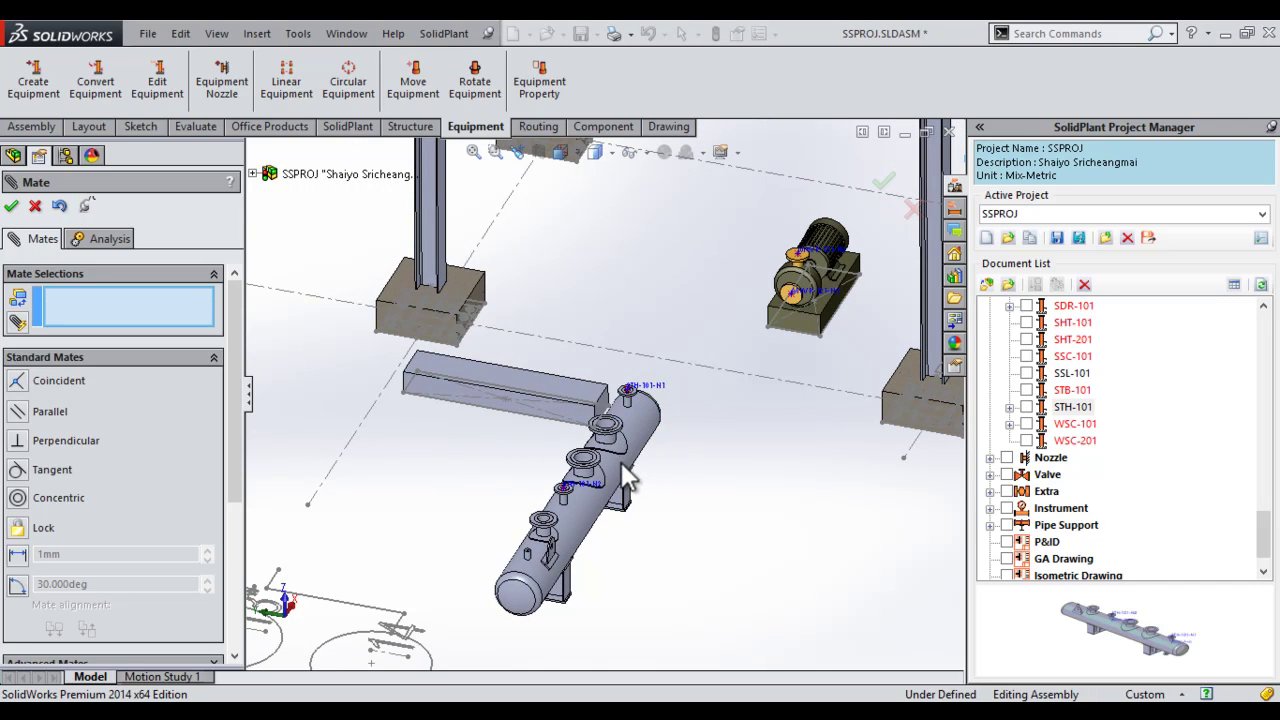
scroll(630, 496, "down", 5)
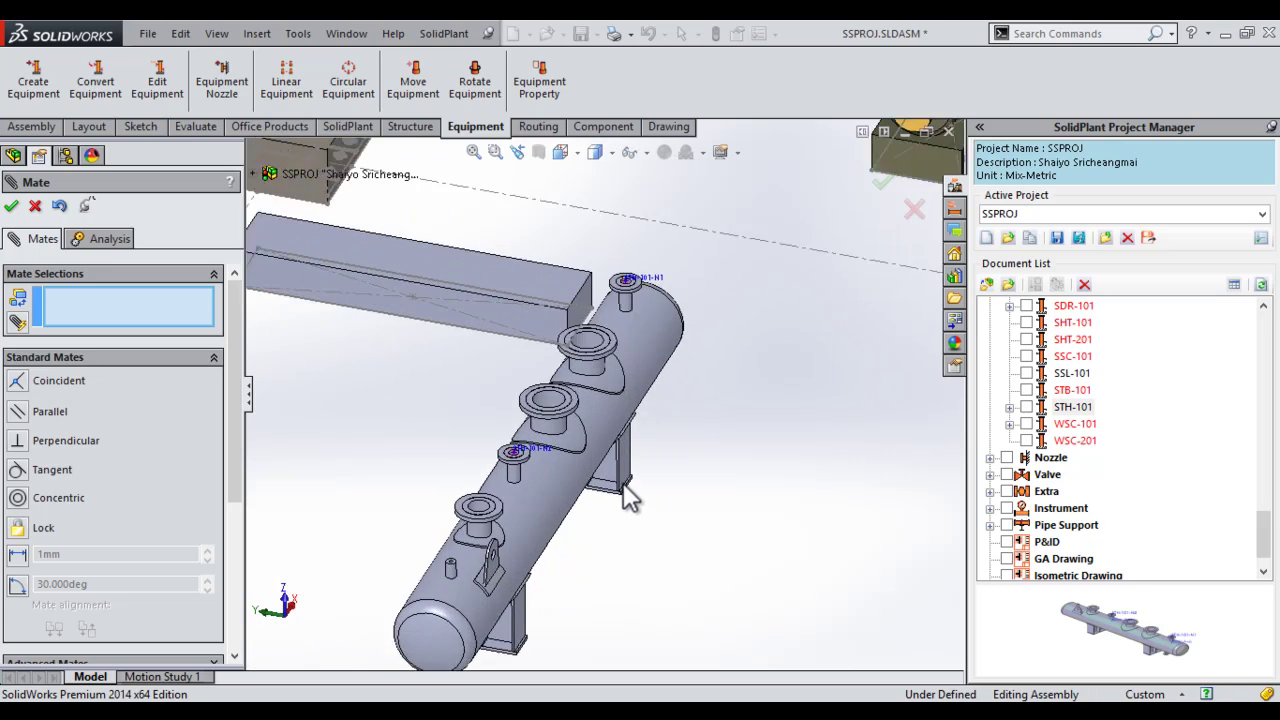
scroll(630, 490, "down", 8)
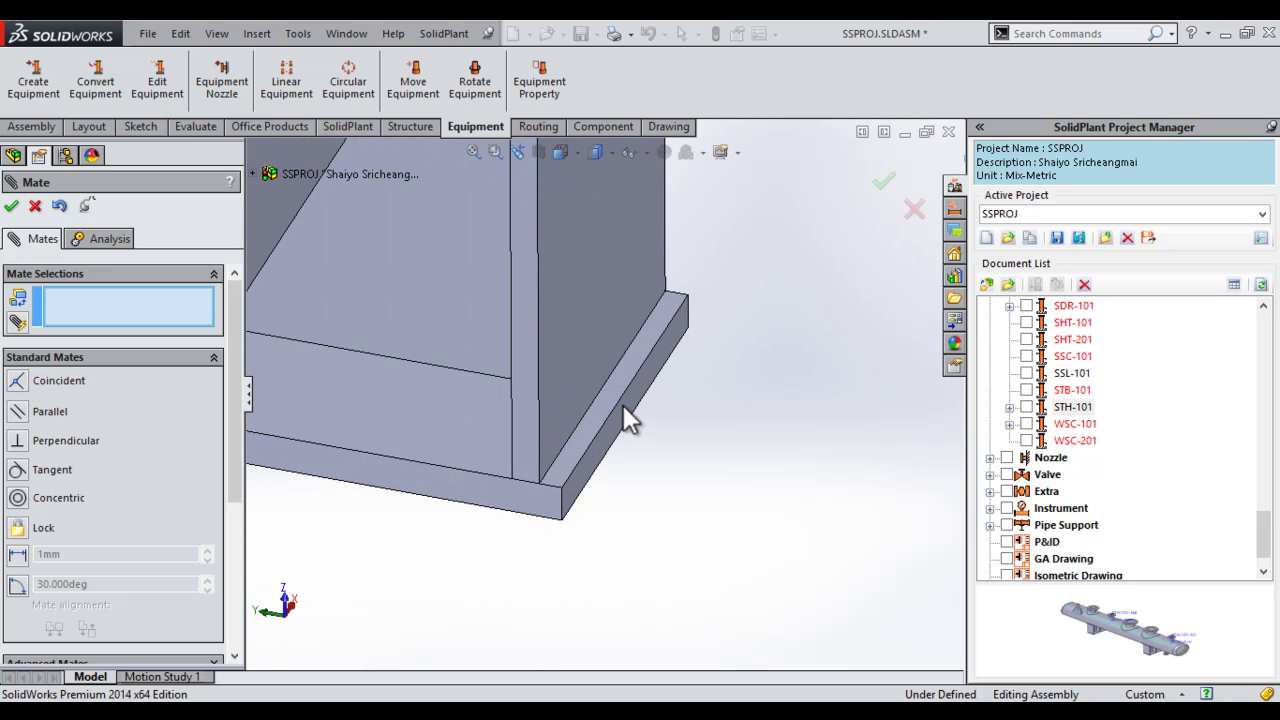
left_click(623, 407)
scroll(627, 412, "up", 4)
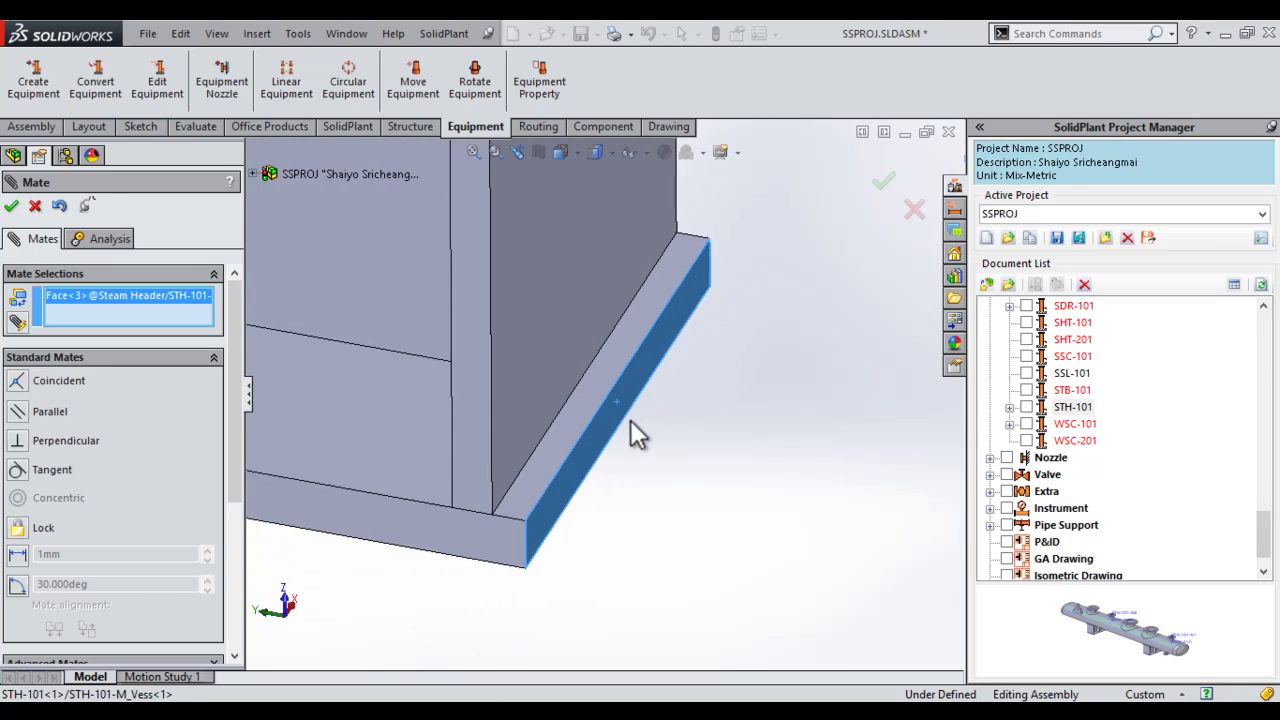
scroll(620, 436, "up", 6)
scroll(560, 312, "down", 5)
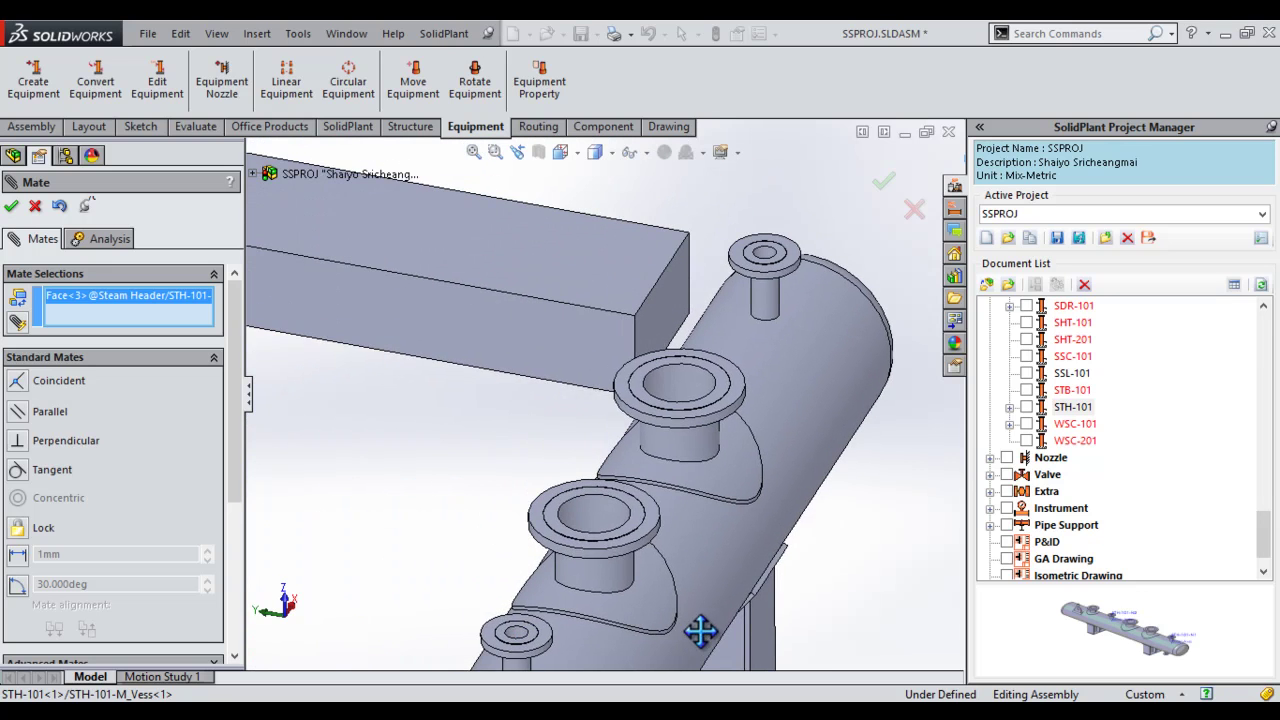
scroll(588, 330, "down", 3)
left_click(575, 355)
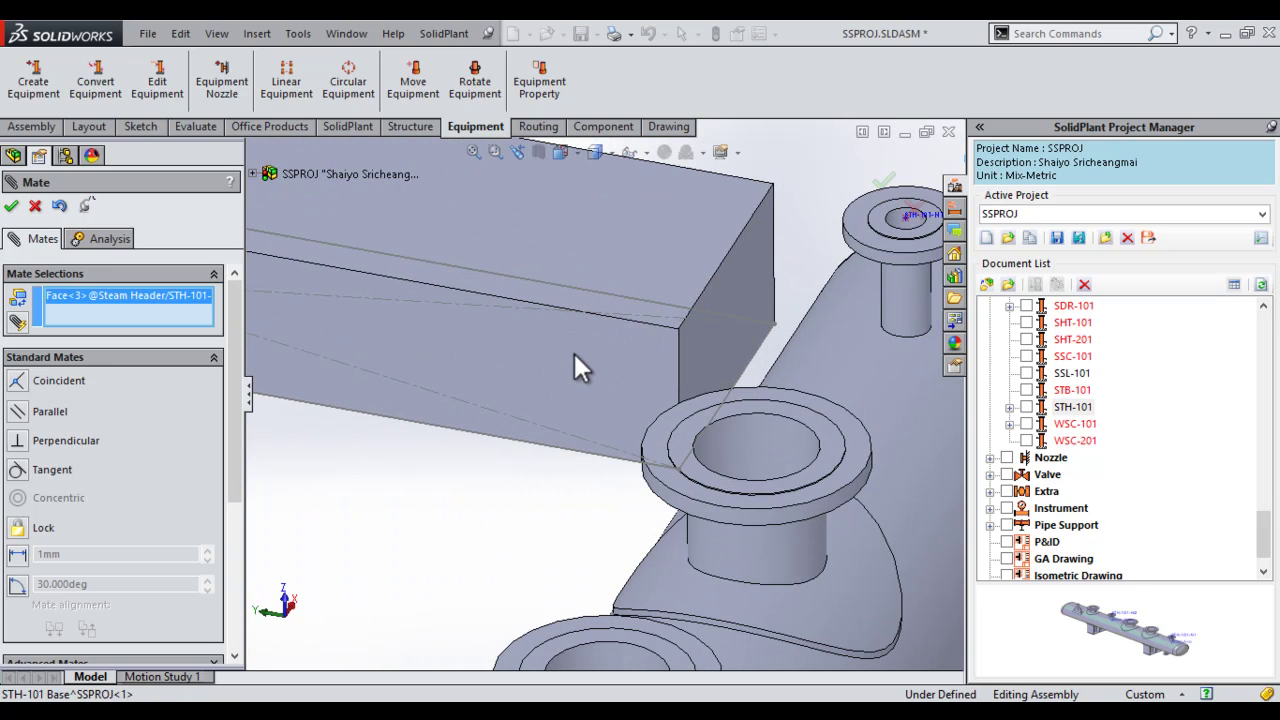
left_click(545, 345)
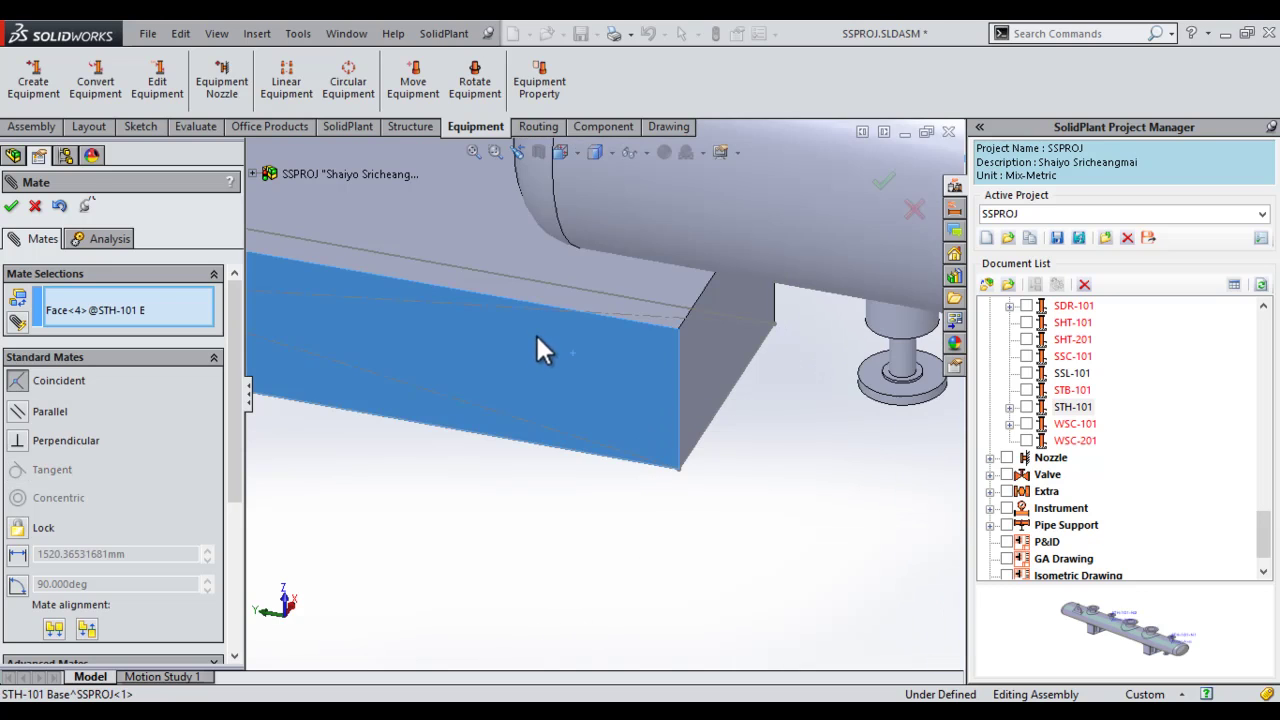
Step: Flip the alignment of the front-face coincident mate so the steam header turns end for end, and accept the mate
scroll(745, 490, "up", 8)
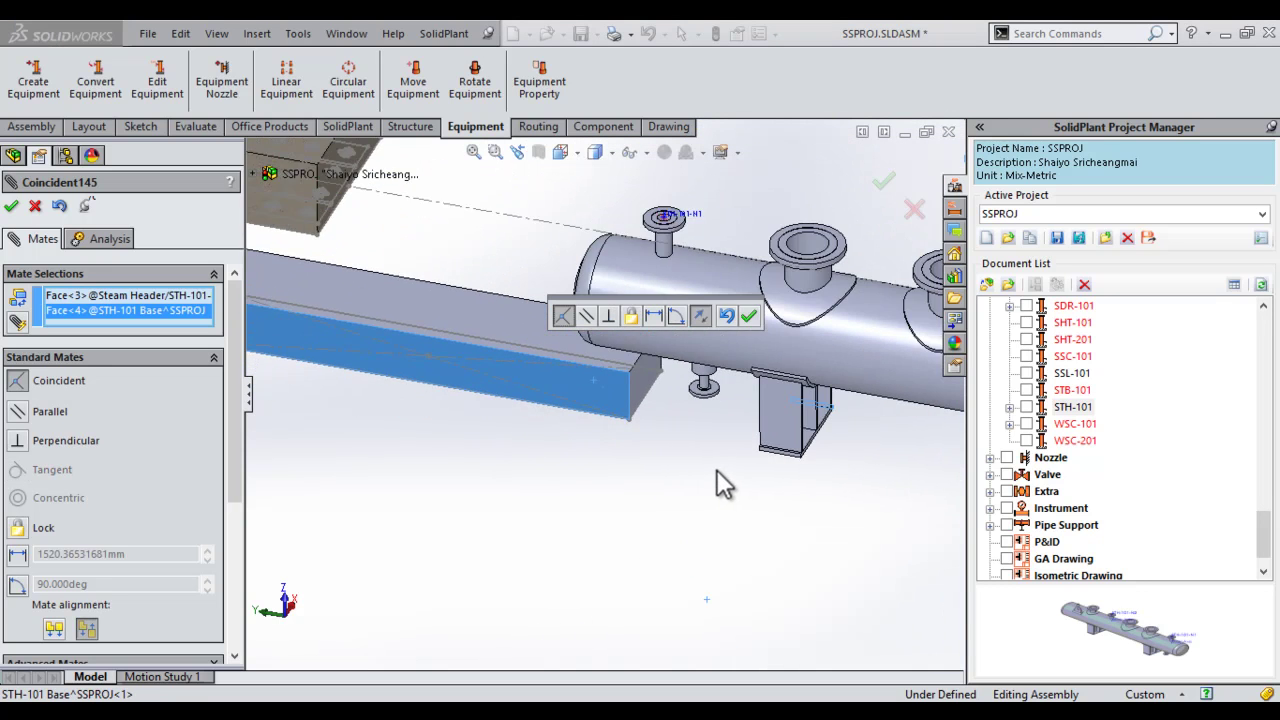
middle_click_drag(730, 510, 523, 509, "ctrl")
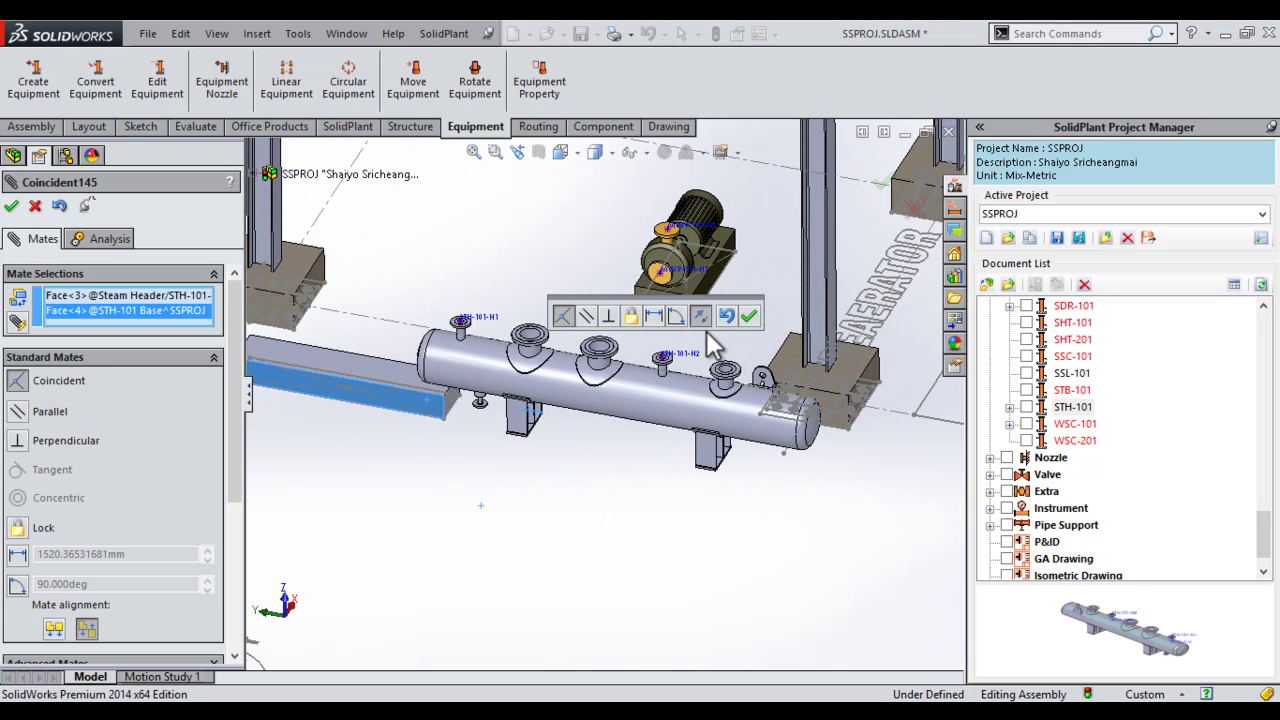
left_click(700, 316)
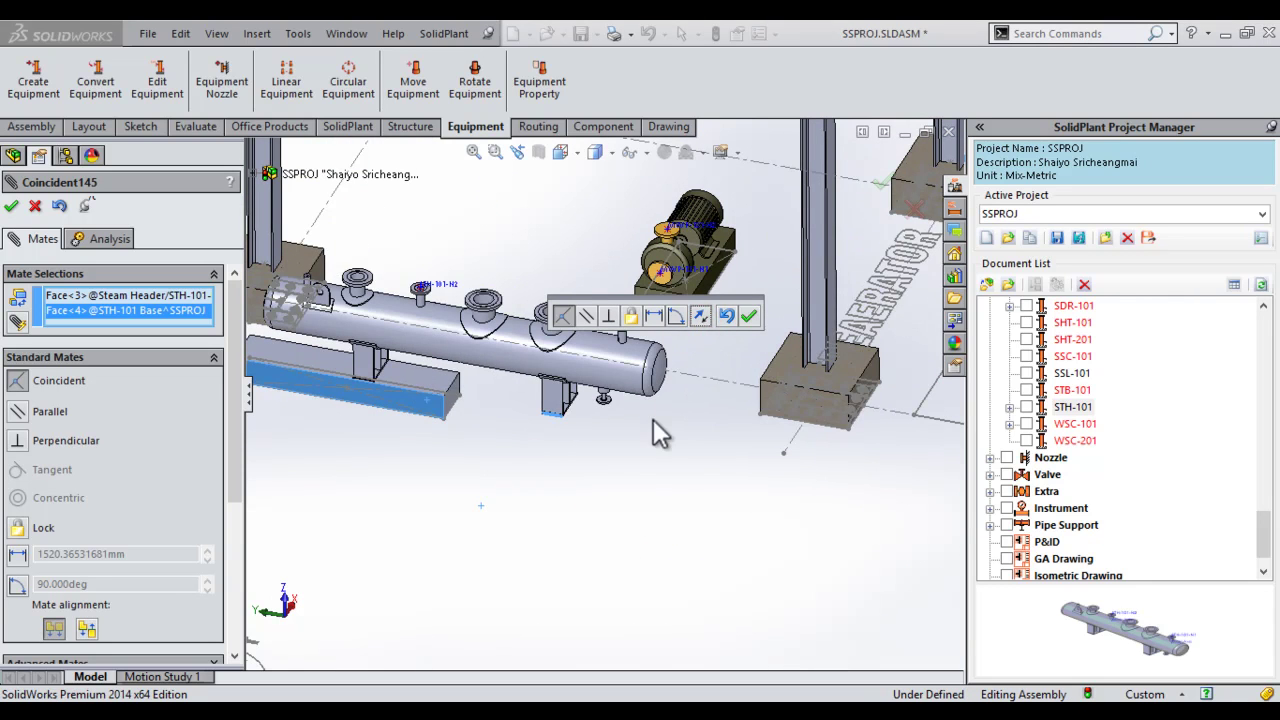
middle_click_drag(657, 434, 765, 527, "ctrl")
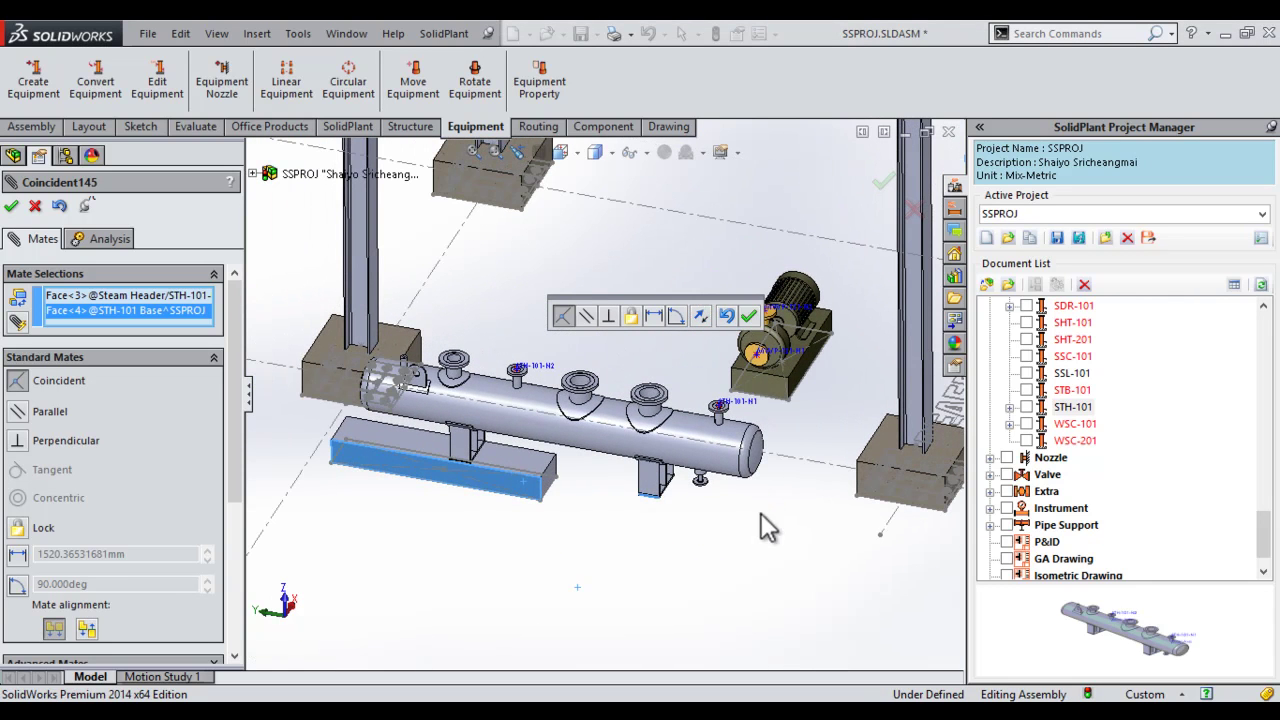
left_click(748, 316)
Step: Add a coincident mate between the outer foot plate's end face and the base block's near end face, and finish the Mate command
scroll(664, 490, "down", 10)
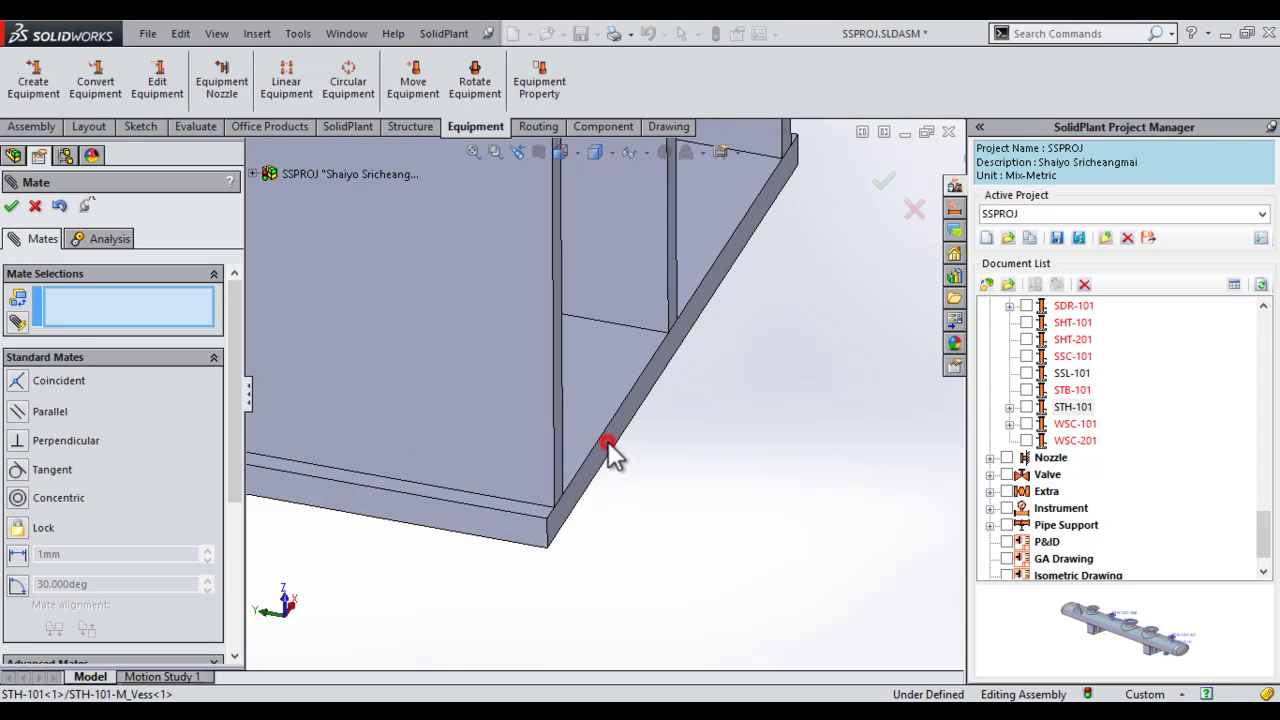
left_click(612, 455)
scroll(615, 460, "up", 5)
scroll(620, 468, "up", 3)
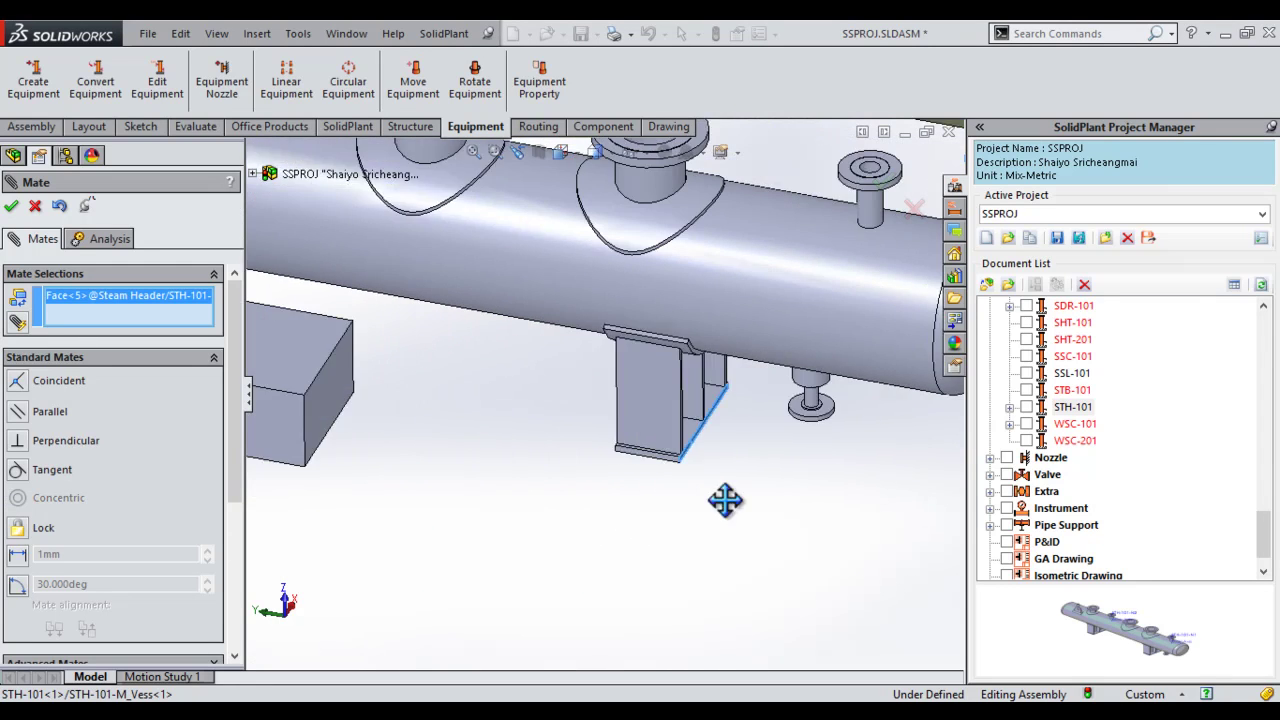
scroll(563, 452, "down", 2)
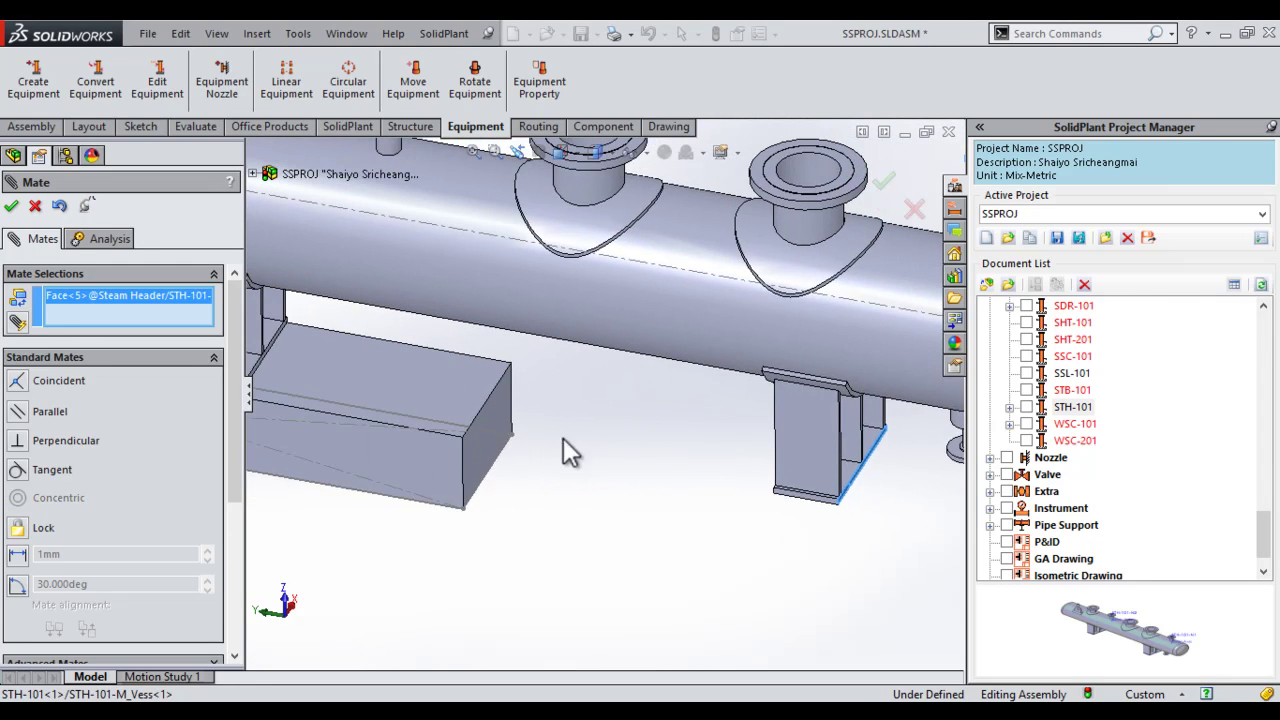
left_click(499, 405)
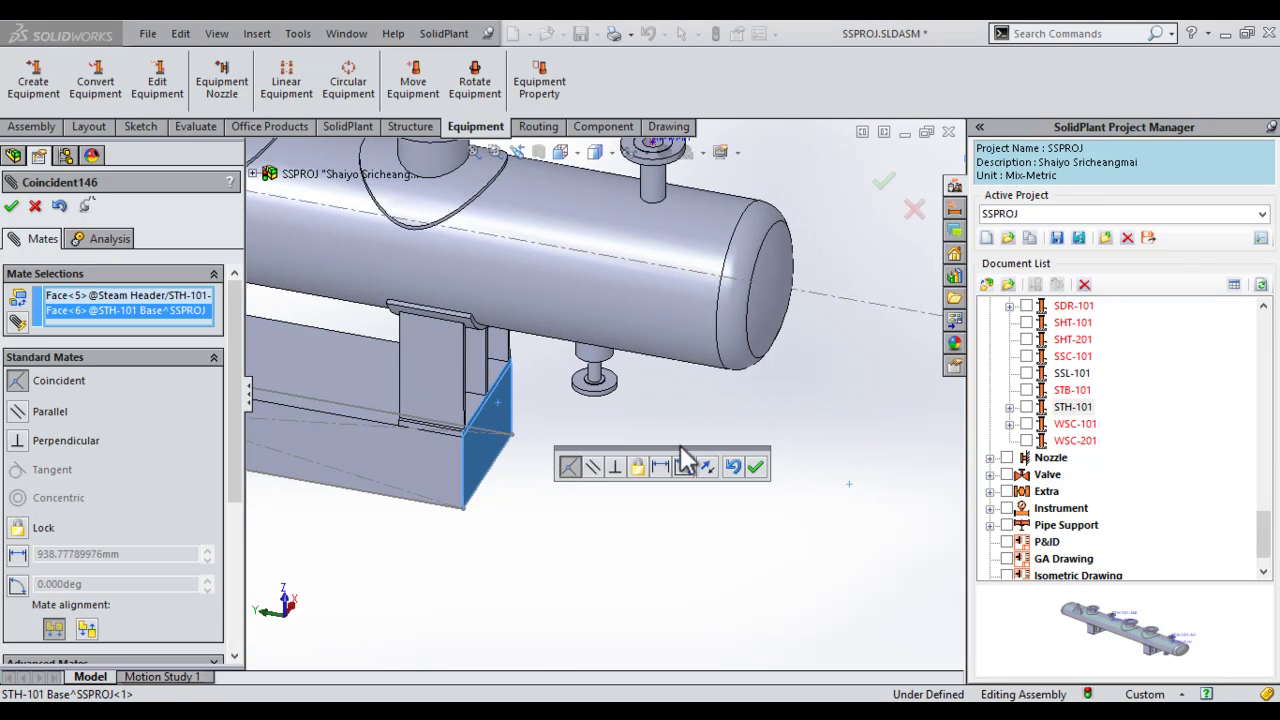
left_click(757, 470)
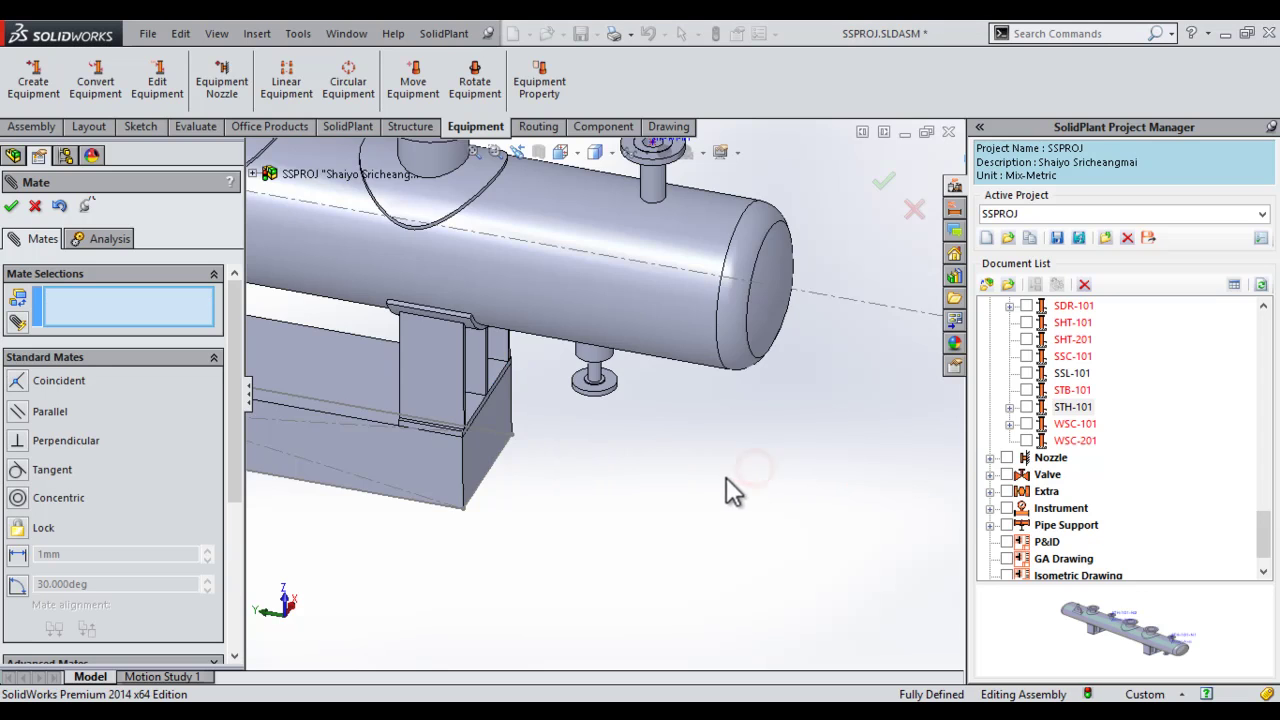
scroll(722, 482, "up", 4)
middle_click_drag(678, 477, 790, 545, "ctrl")
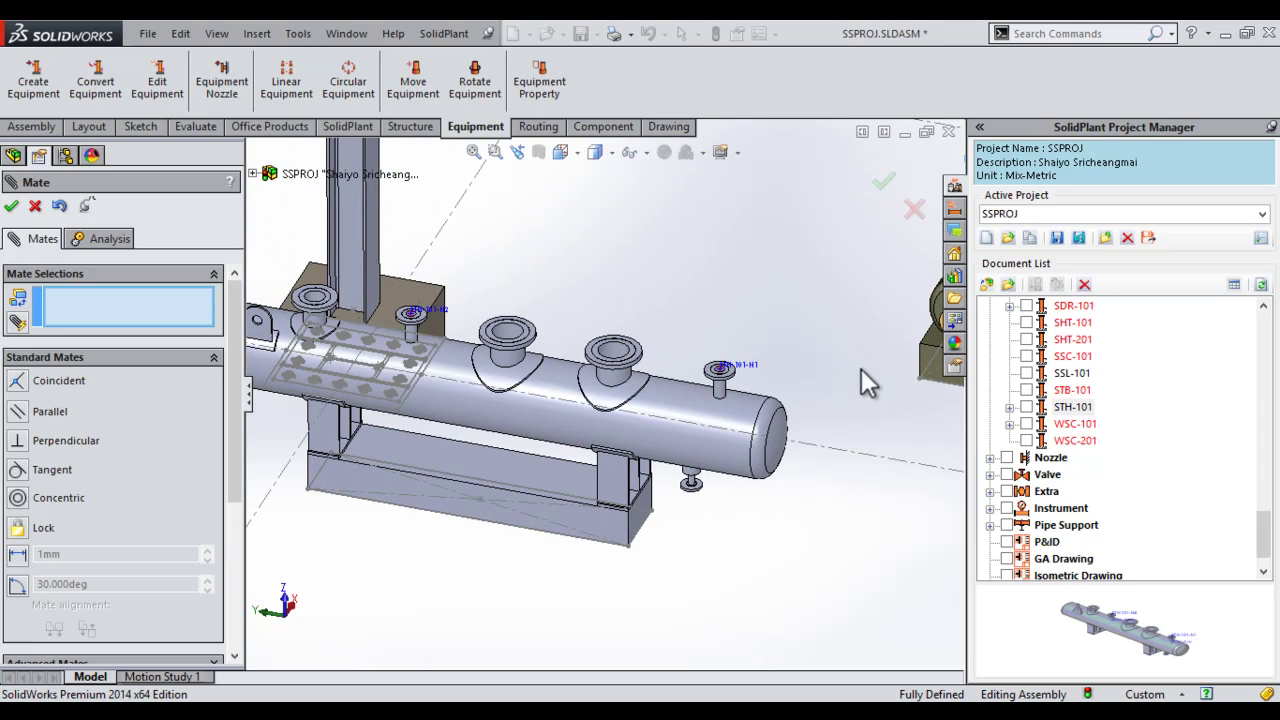
left_click(884, 186)
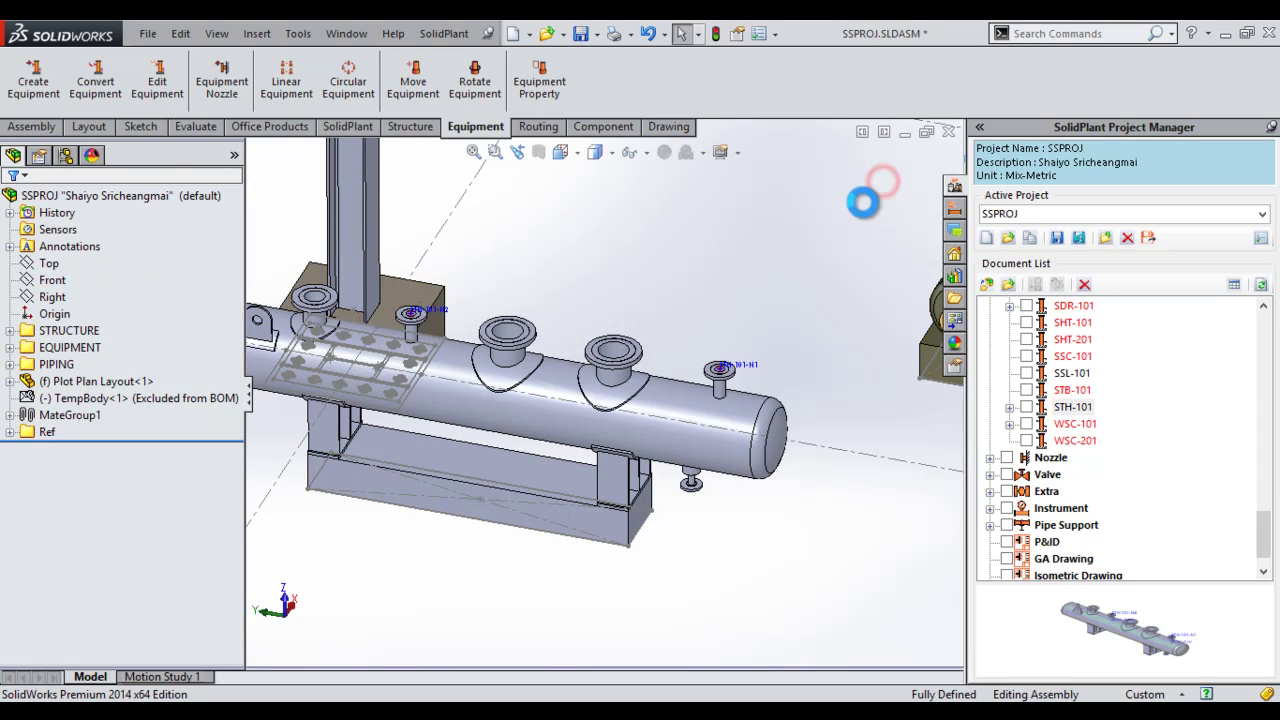
scroll(657, 468, "up", 2)
scroll(660, 470, "up", 2)
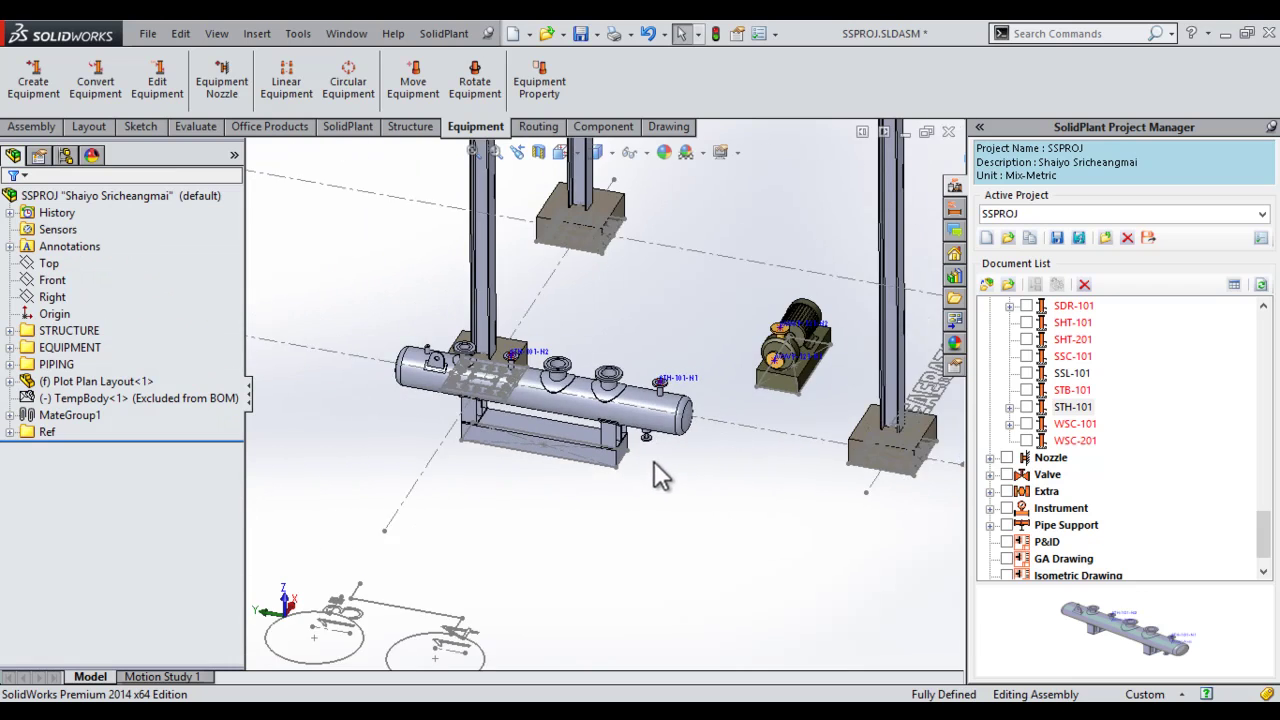
middle_click_drag(663, 471, 728, 505, "ctrl")
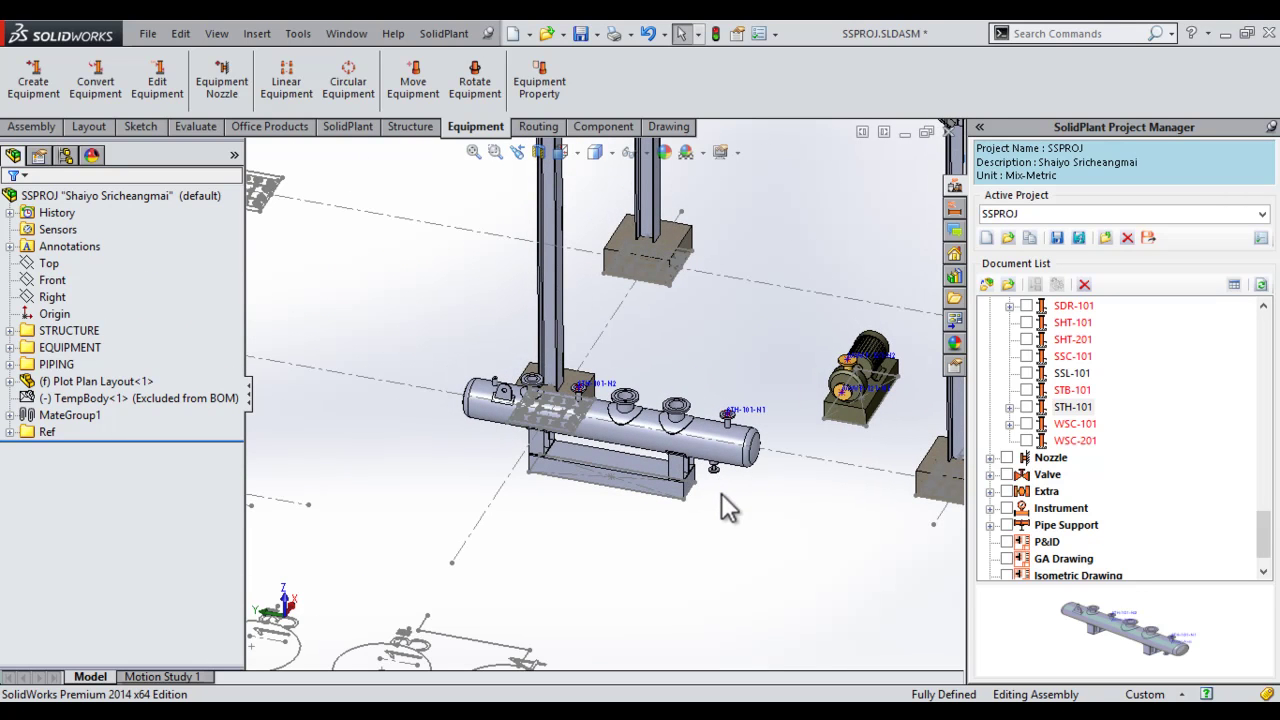